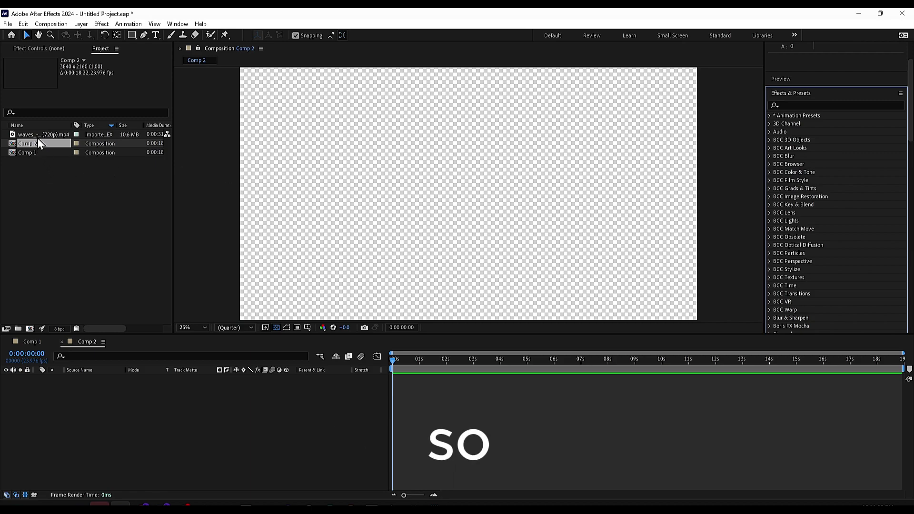
Drop the waves mp4 into Comp 2, trial-scale it larger, then undo to original size.
{"action": "left_click_drag", "start_coordinate": [43, 135], "coordinate": [96, 390]}
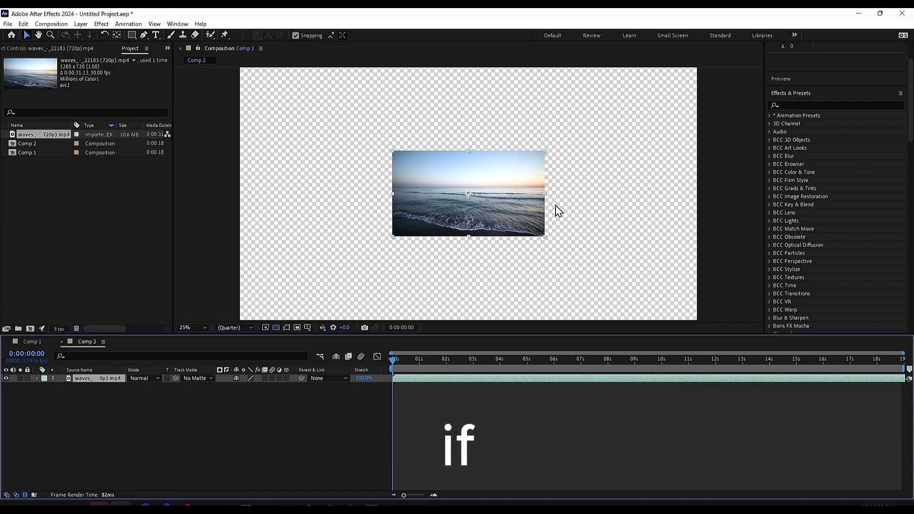
{"action": "left_click", "coordinate": [546, 245]}
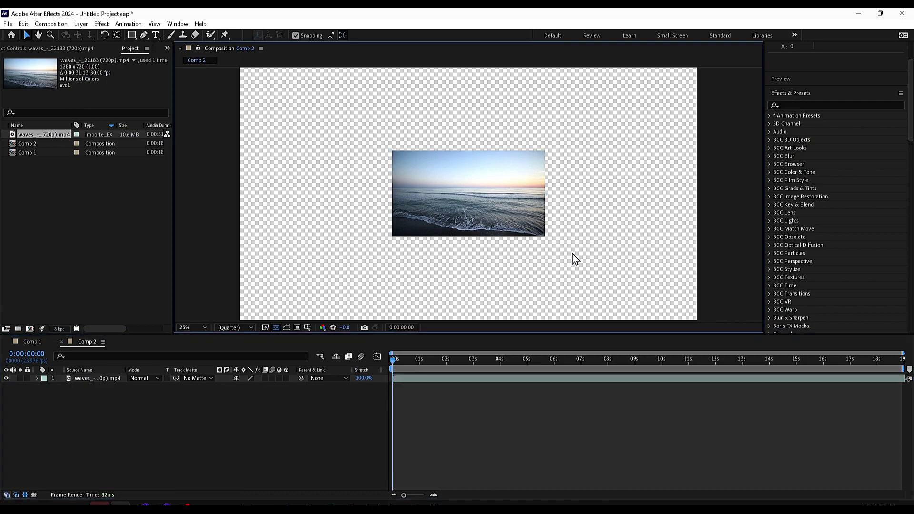
{"action": "left_click", "coordinate": [543, 235]}
{"action": "mouse_move", "coordinate": [545, 236]}
{"action": "left_mouse_down"}
{"action": "mouse_move", "coordinate": [638, 294]}
{"action": "mouse_move", "coordinate": [706, 316]}
{"action": "left_mouse_up"}
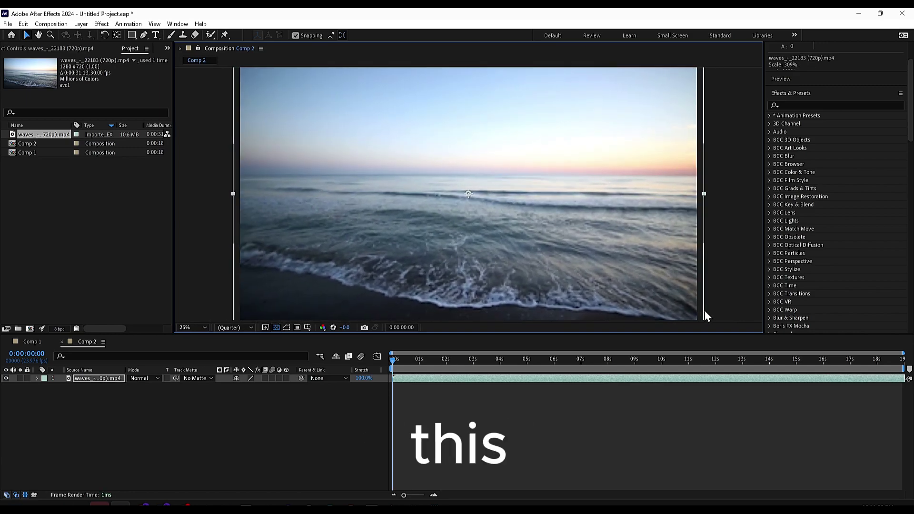
{"action": "scroll", "coordinate": [481, 206], "scroll_direction": "up", "scroll_amount": 3}
{"action": "scroll", "coordinate": [480, 205], "scroll_direction": "up", "scroll_amount": 5}
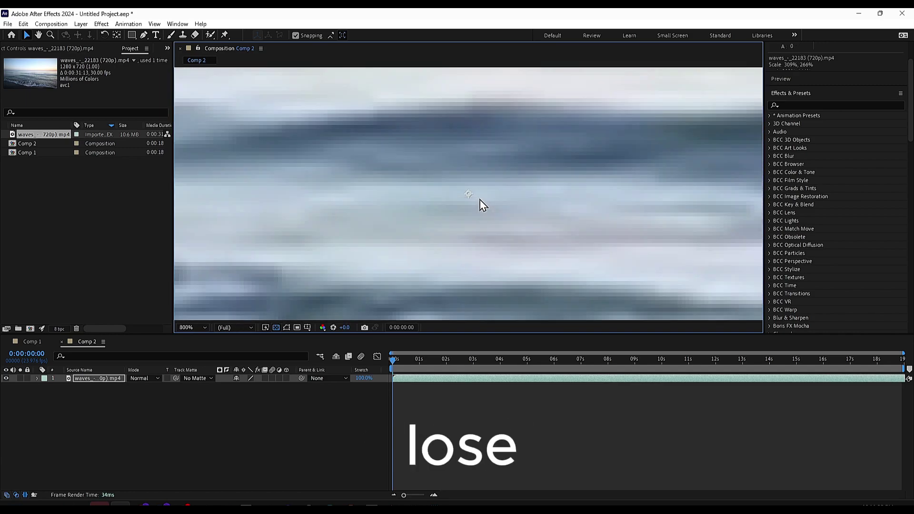
{"action": "scroll", "coordinate": [480, 205], "scroll_direction": "down", "scroll_amount": 5}
{"action": "scroll", "coordinate": [481, 204], "scroll_direction": "down", "scroll_amount": 2}
{"action": "scroll", "coordinate": [480, 205], "scroll_direction": "up", "scroll_amount": 2}
{"action": "scroll", "coordinate": [481, 205], "scroll_direction": "down", "scroll_amount": 2}
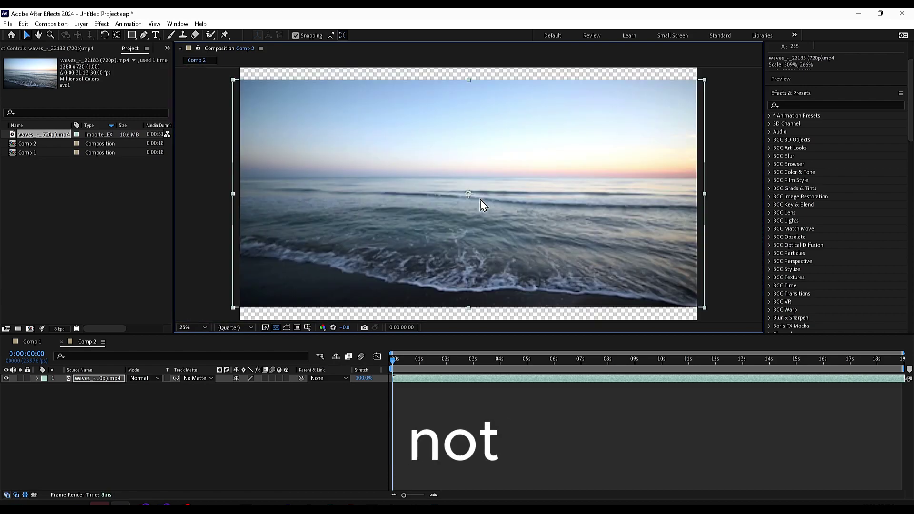
{"action": "key", "text": "ctrl+z"}
{"action": "left_click", "coordinate": [796, 105]}
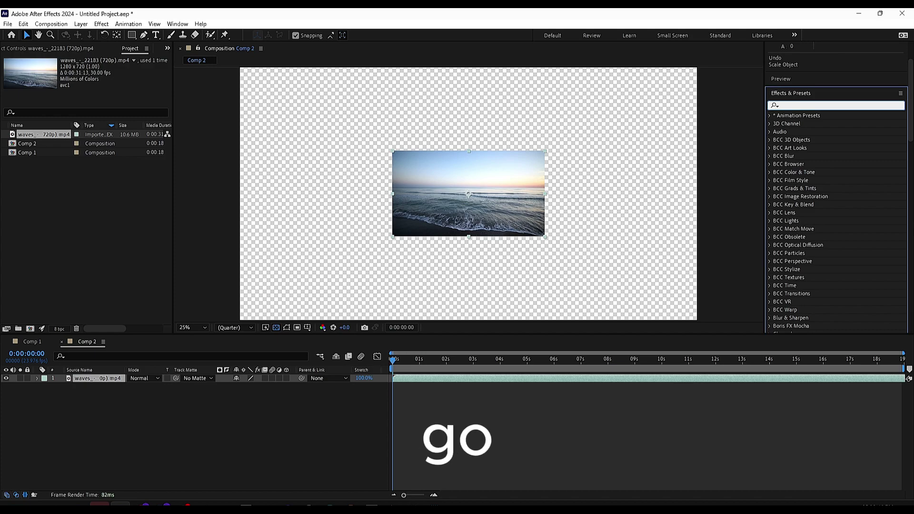
{"action": "left_click", "coordinate": [177, 23]}
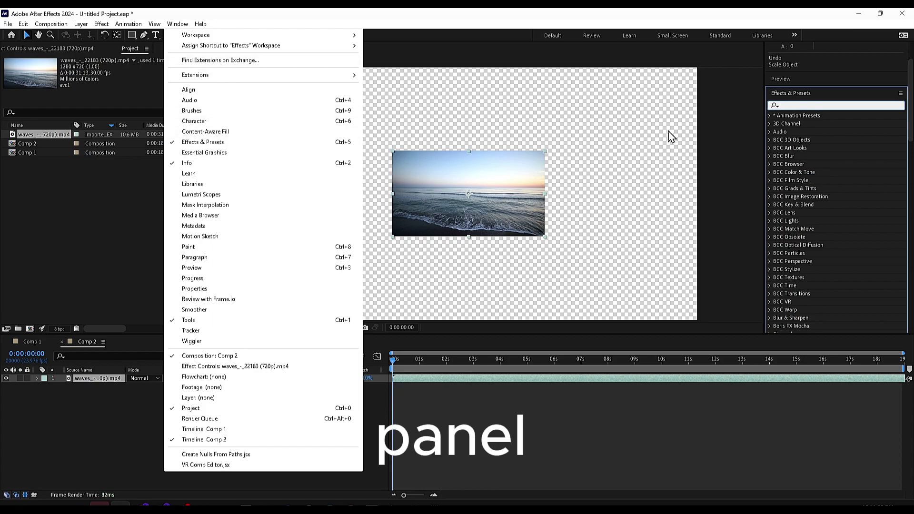
{"action": "left_click", "coordinate": [900, 93]}
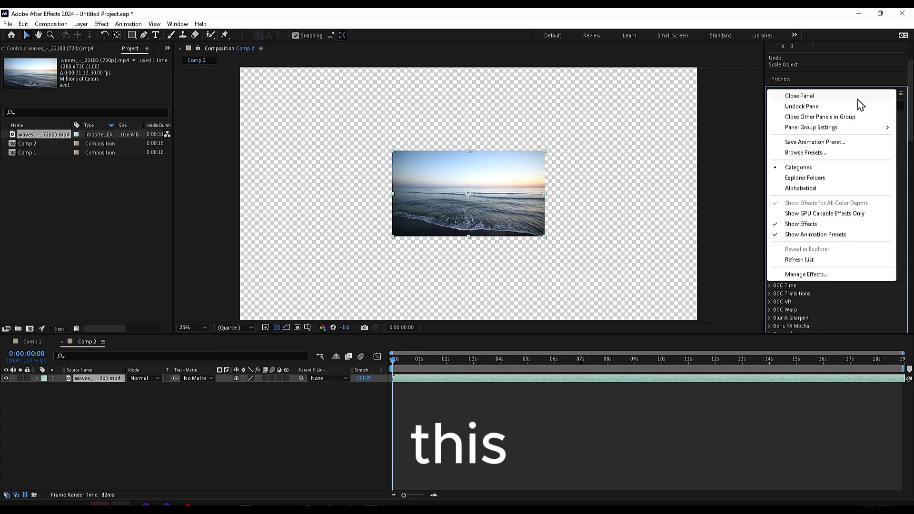
{"action": "left_click", "coordinate": [658, 14]}
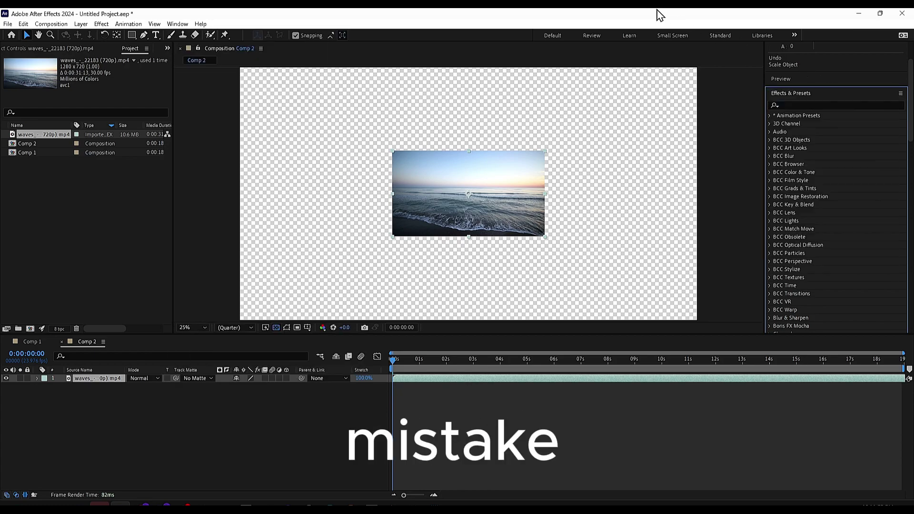
{"action": "left_click", "coordinate": [177, 24]}
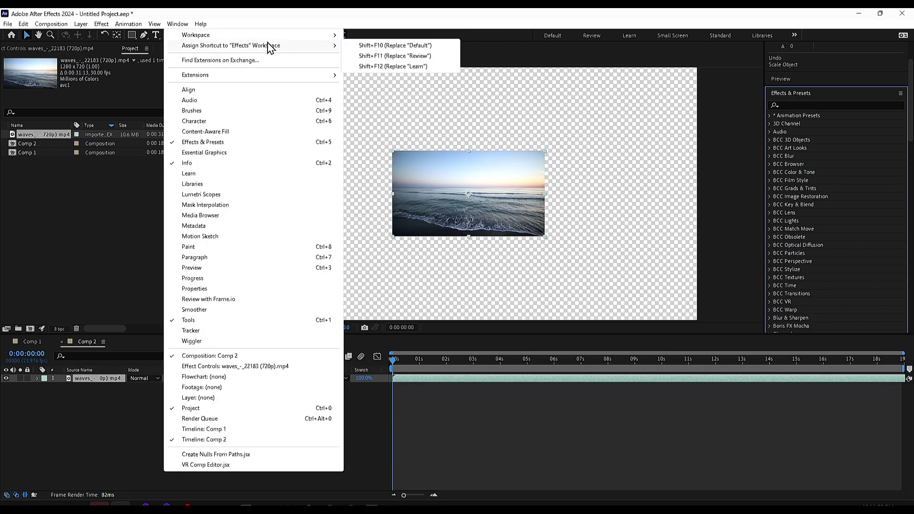
{"action": "mouse_move", "coordinate": [196, 35]}
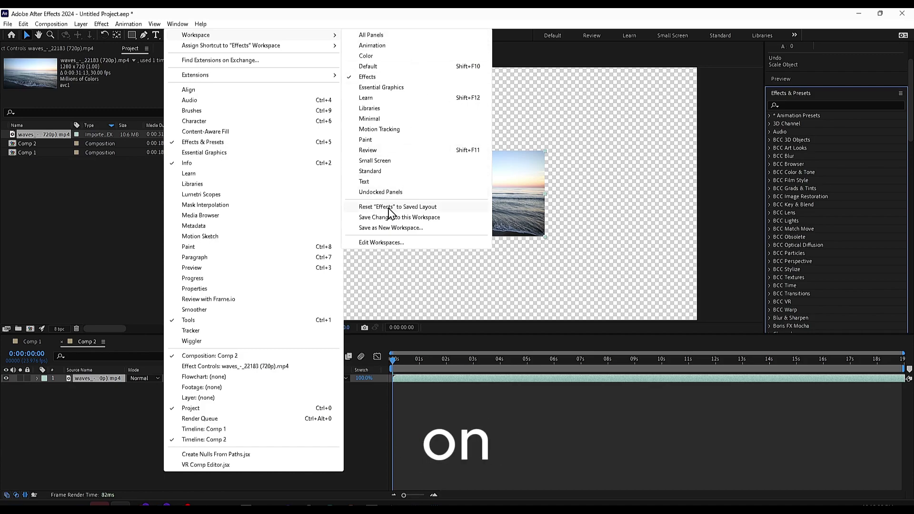
Filter Effects & Presets with 'upsca' so Detail-preserving Upscale shows under Distort.
{"action": "left_click", "coordinate": [789, 115]}
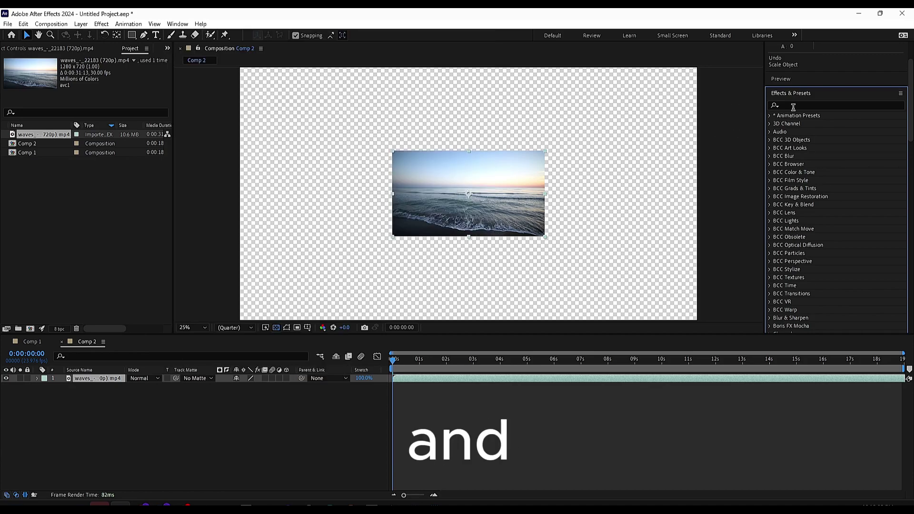
{"action": "left_click", "coordinate": [814, 106]}
{"action": "type", "text": "pres"}
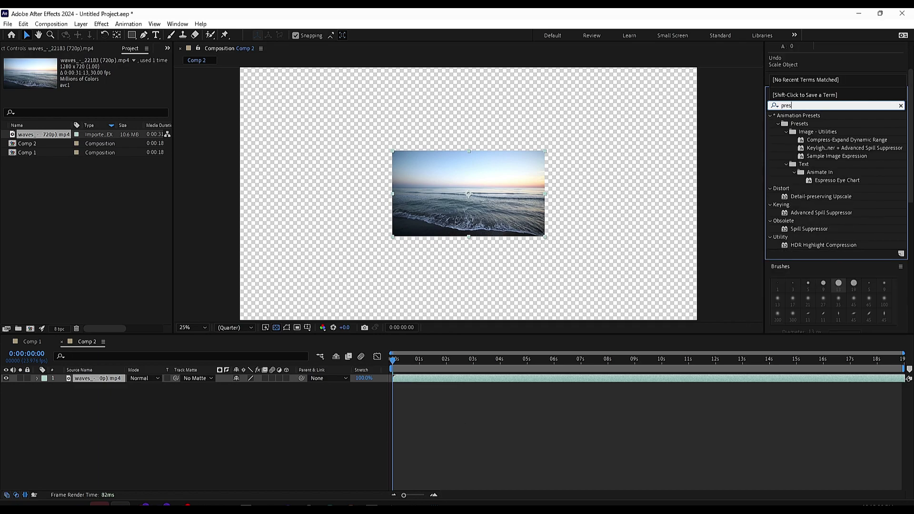
{"action": "left_click", "coordinate": [832, 201]}
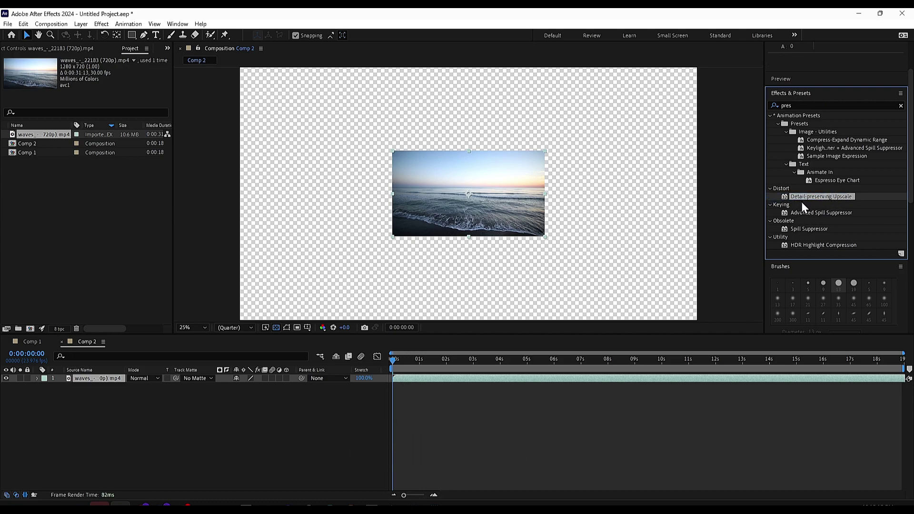
{"action": "left_click", "coordinate": [815, 102]}
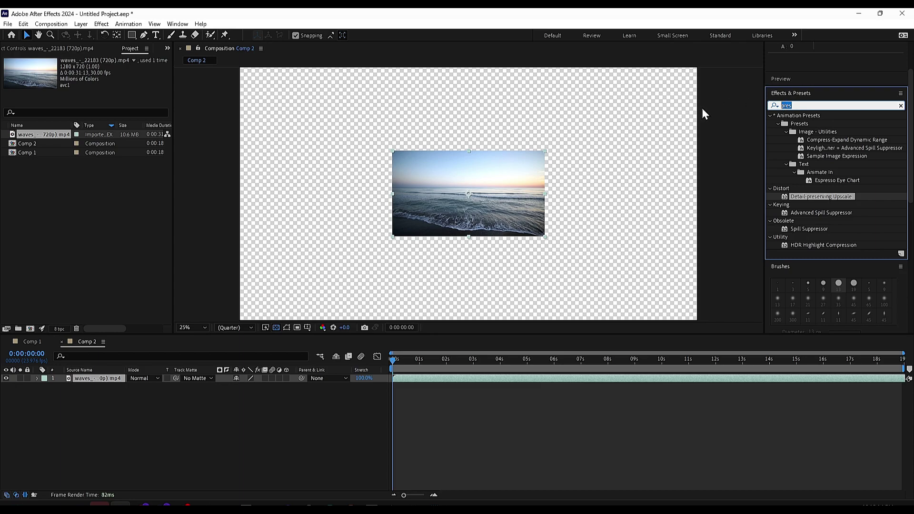
{"action": "type", "text": "upscap"}
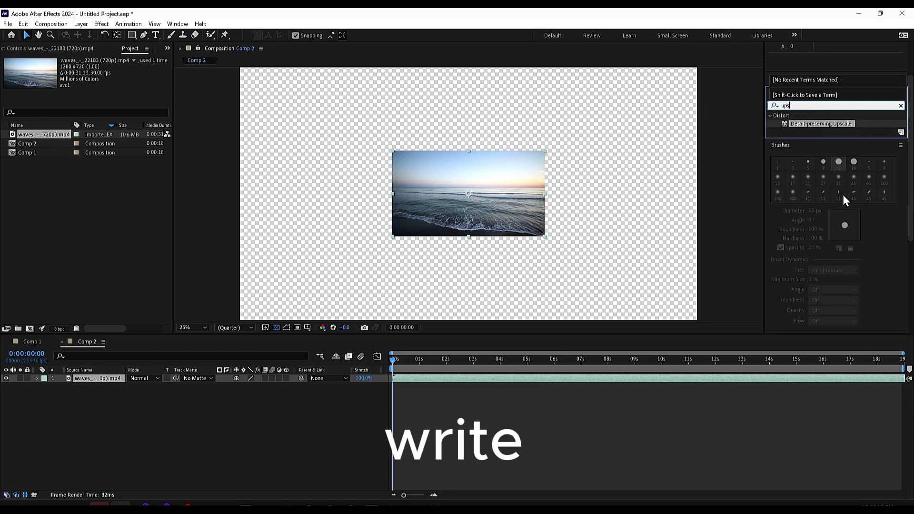
{"action": "key", "text": "BackSpace"}
{"action": "key", "text": "BackSpace"}
{"action": "key", "text": "BackSpace"}
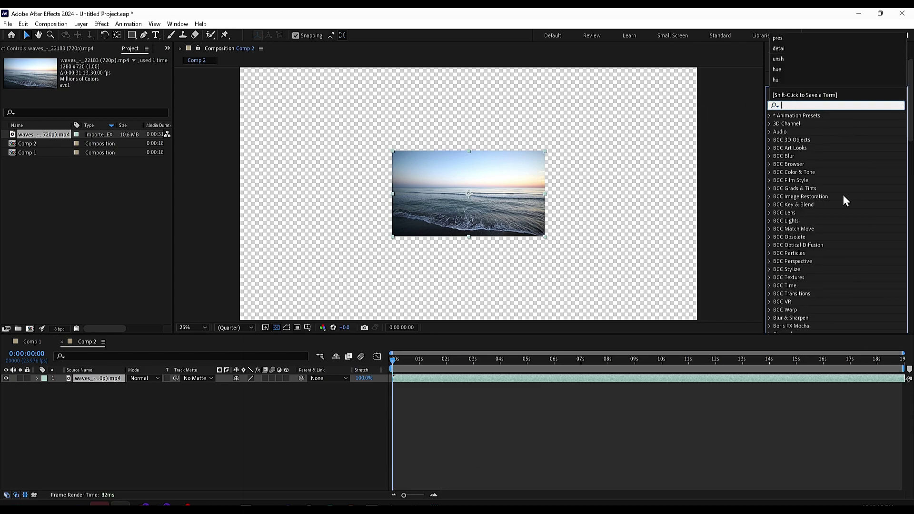
{"action": "type", "text": "upscal"}
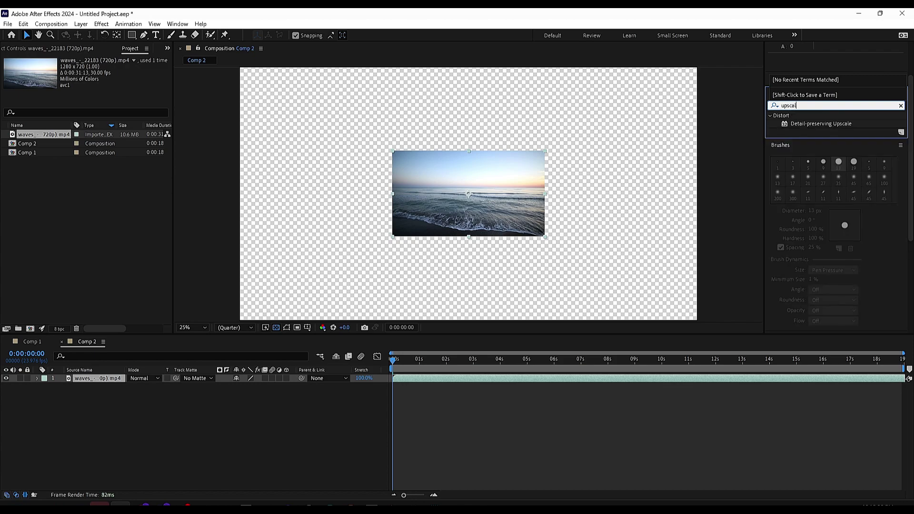
{"action": "key", "text": "BackSpace"}
{"action": "key", "text": "BackSpace"}
{"action": "key", "text": "BackSpace"}
{"action": "type", "text": "ca"}
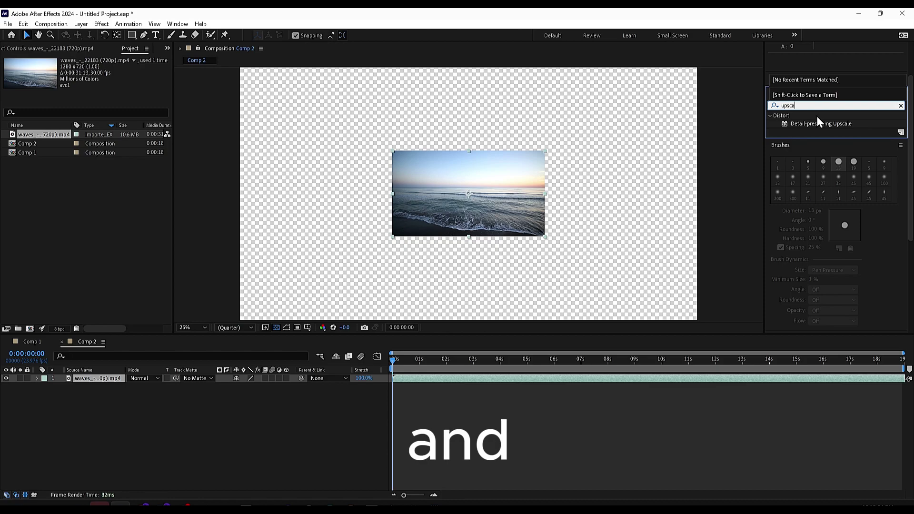
Apply Detail-preserving Upscale to the waves layer, fit it to comp width (300%), and preview.
{"action": "left_click_drag", "start_coordinate": [821, 124], "coordinate": [486, 199]}
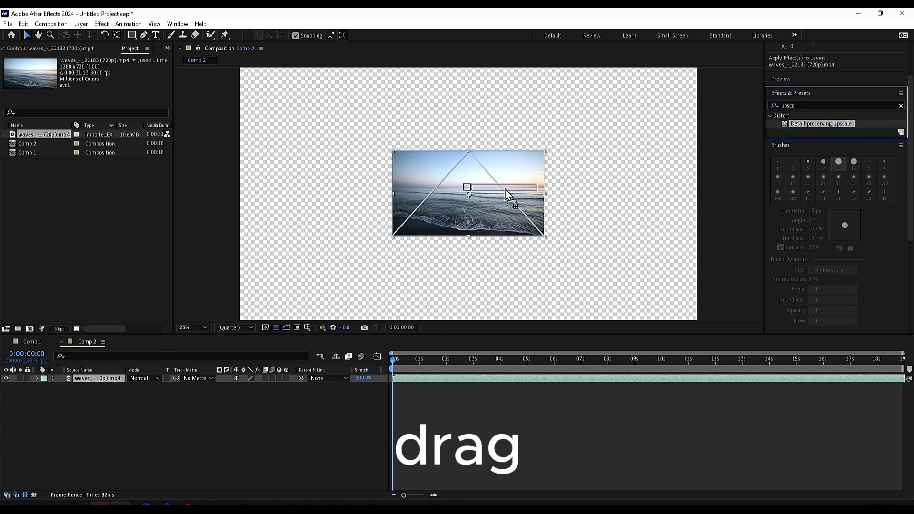
{"action": "mouse_move", "coordinate": [485, 197]}
{"action": "left_mouse_down"}
{"action": "mouse_move", "coordinate": [545, 166]}
{"action": "mouse_move", "coordinate": [456, 192]}
{"action": "left_mouse_up"}
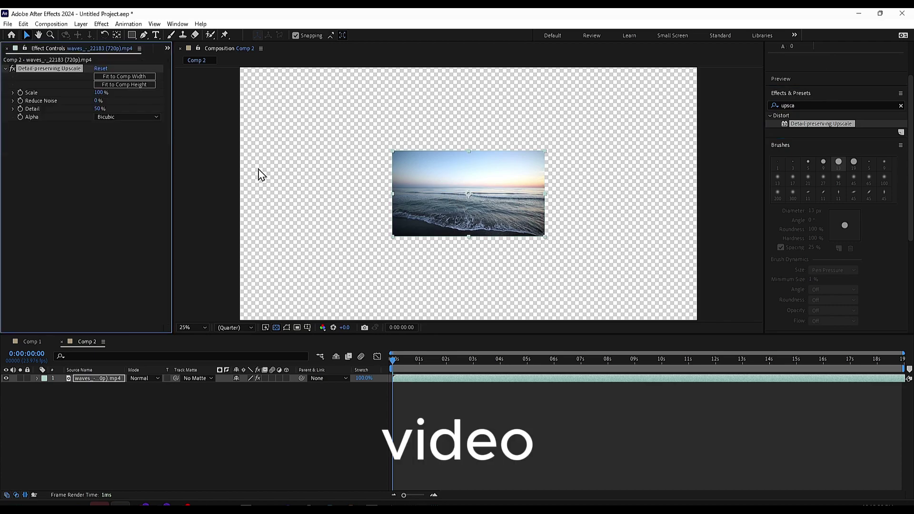
{"action": "left_click", "coordinate": [114, 80]}
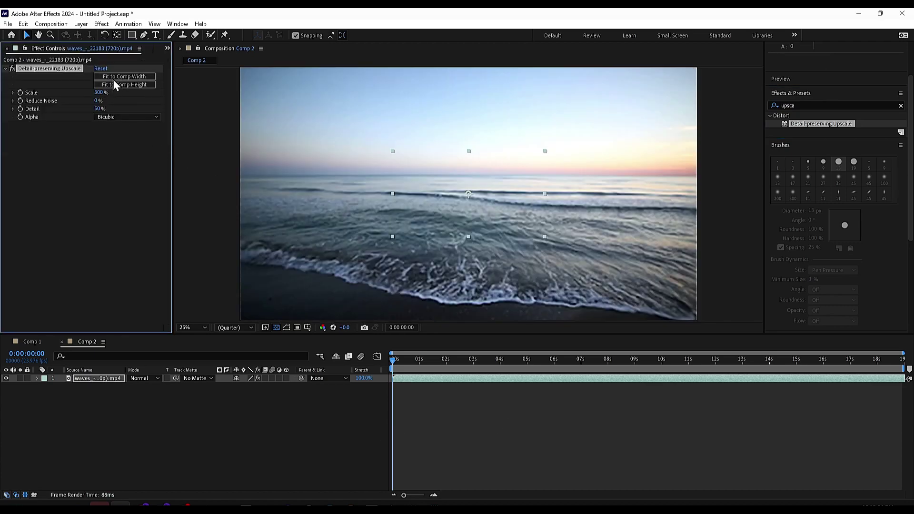
{"action": "left_click", "coordinate": [144, 165]}
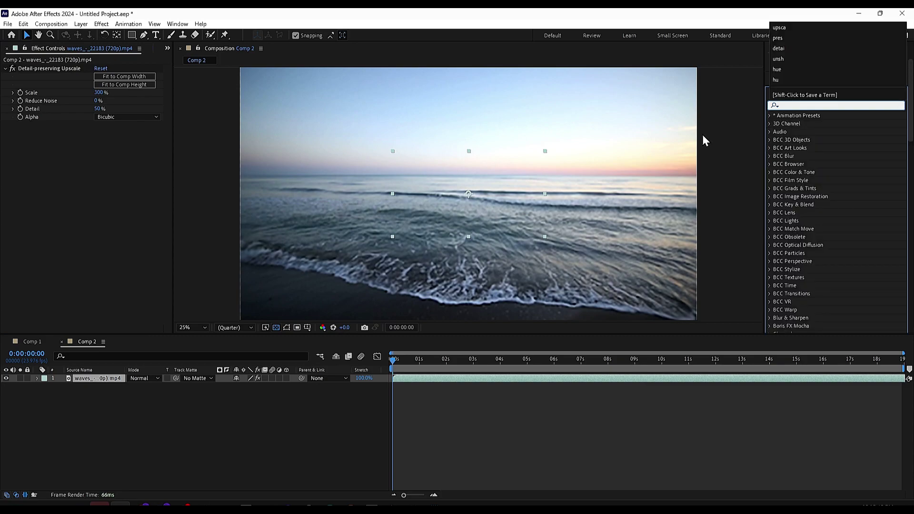
{"action": "key", "text": "space"}
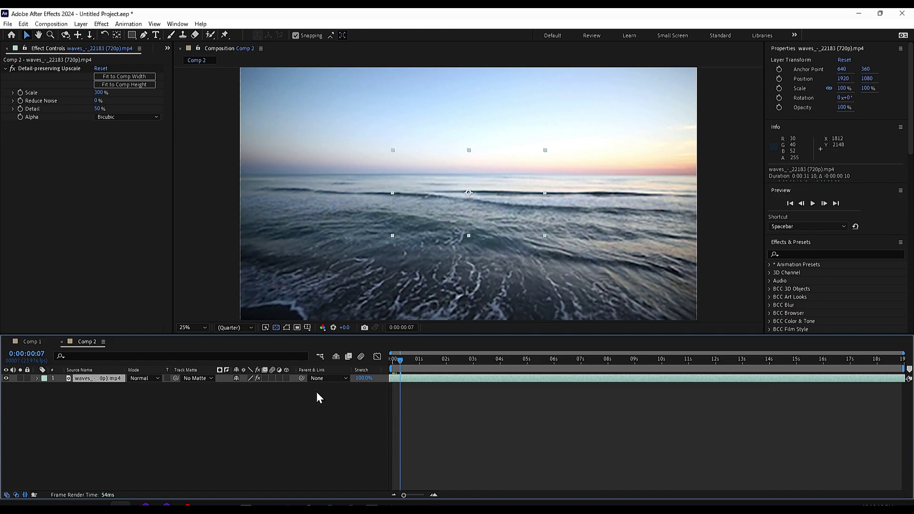
Stop the preview at frame 0, scrub to about two seconds, and focus the effects search.
{"action": "left_click", "coordinate": [387, 357]}
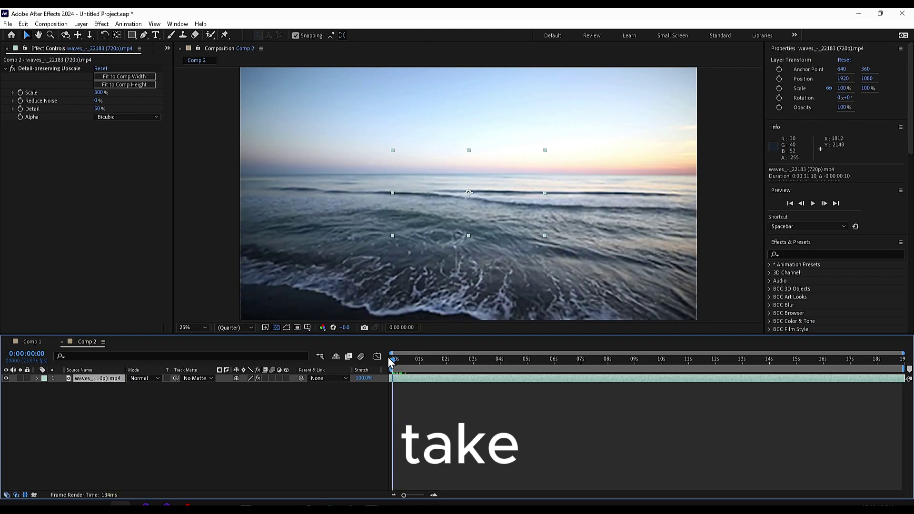
{"action": "key", "text": "space"}
{"action": "key", "text": "space"}
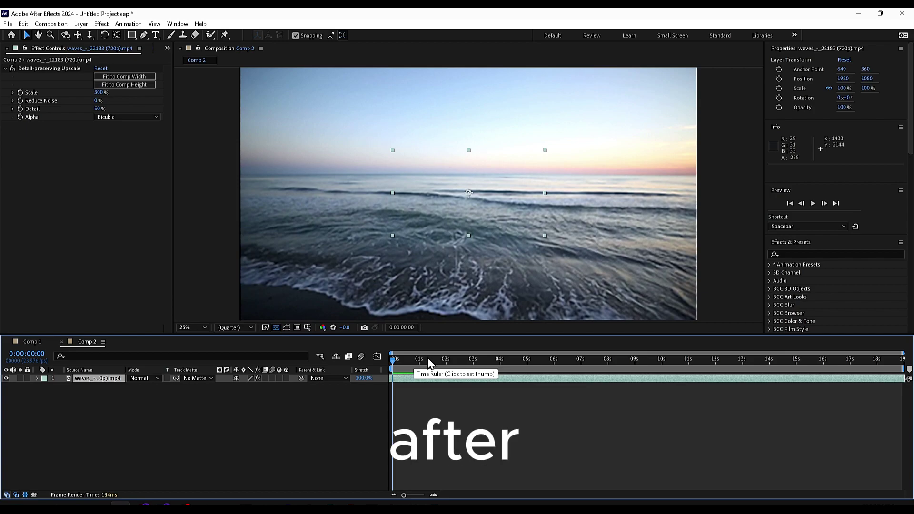
{"action": "left_click_drag", "start_coordinate": [404, 360], "coordinate": [446, 377]}
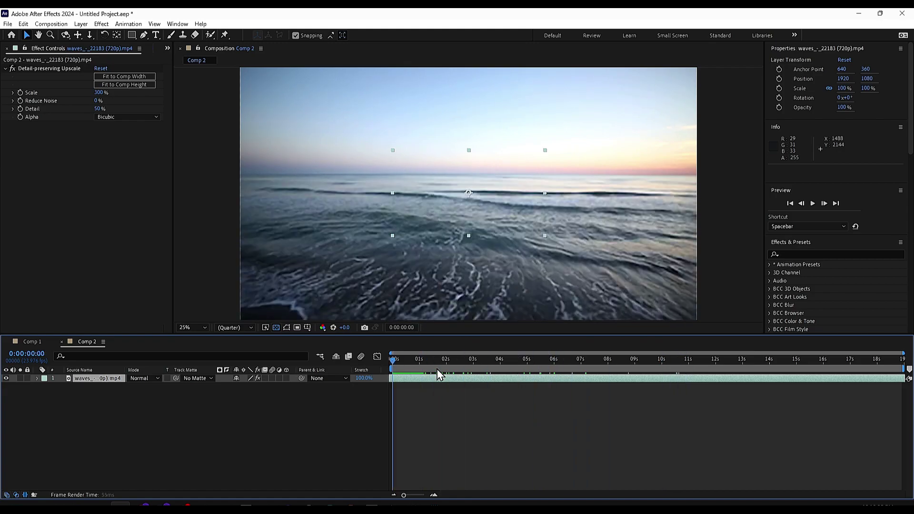
{"action": "left_click_drag", "start_coordinate": [446, 377], "coordinate": [470, 364]}
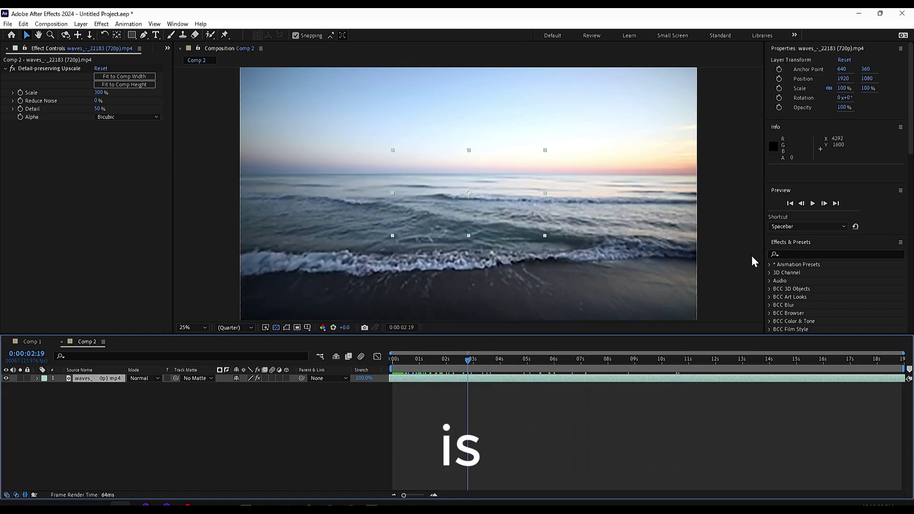
{"action": "left_click", "coordinate": [795, 254]}
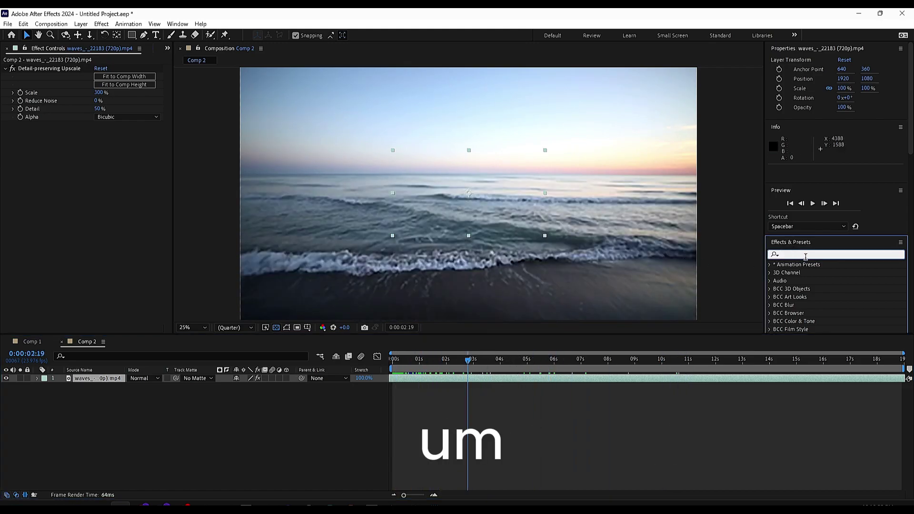
{"action": "type", "text": "s"}
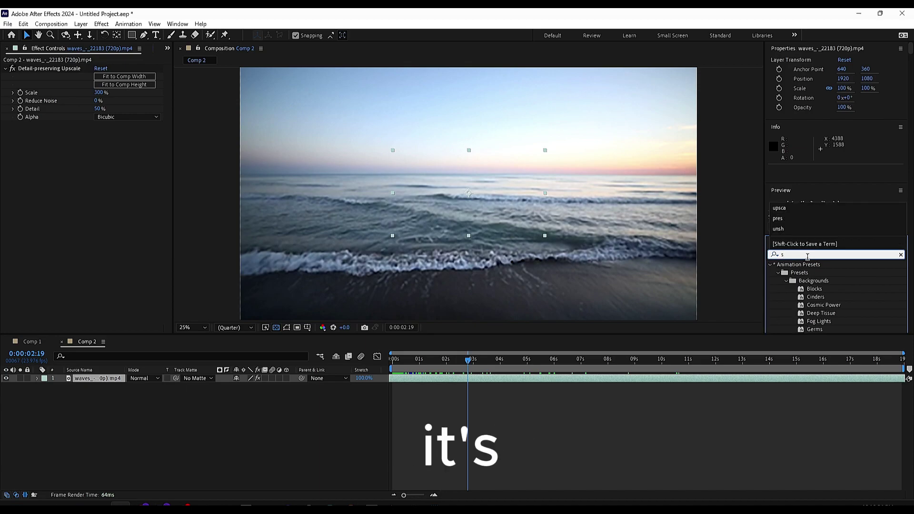
{"action": "type", "text": "har"}
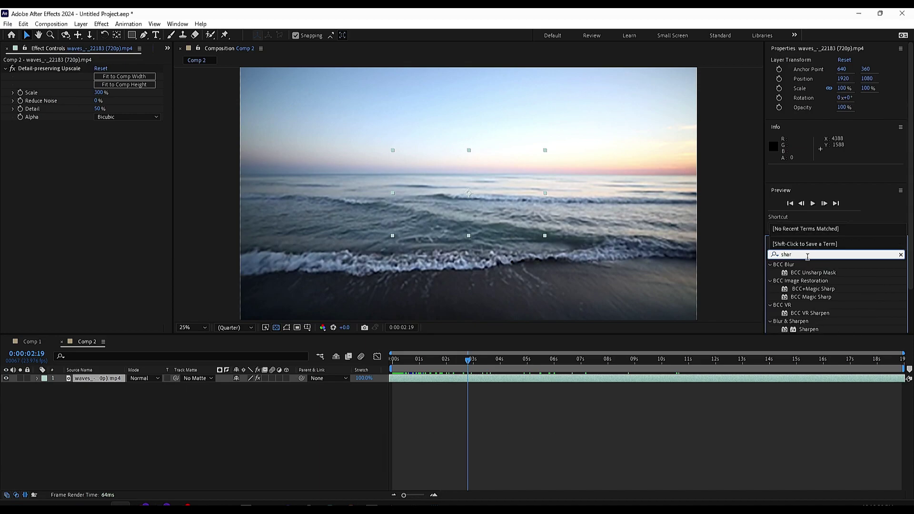
{"action": "type", "text": "p"}
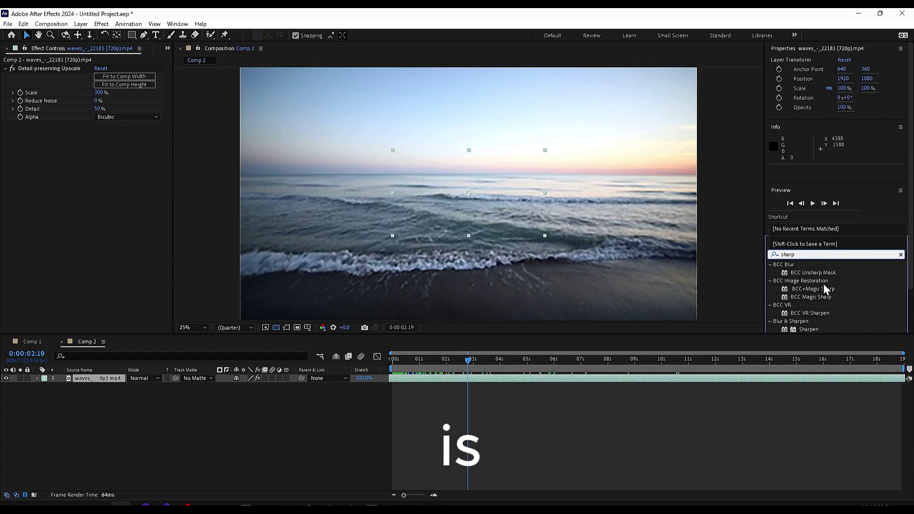
Add Sharpen at amount 21 to the waves layer and raise the upscale scale to 305%.
{"action": "mouse_move", "coordinate": [809, 300]}
{"action": "left_mouse_down"}
{"action": "mouse_move", "coordinate": [320, 345]}
{"action": "mouse_move", "coordinate": [136, 381]}
{"action": "left_mouse_up"}
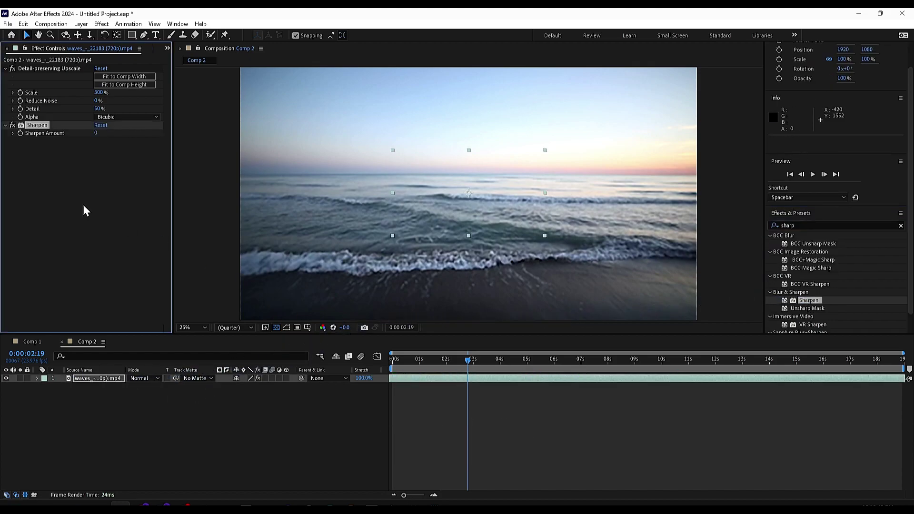
{"action": "mouse_move", "coordinate": [98, 94]}
{"action": "left_mouse_down"}
{"action": "mouse_move", "coordinate": [107, 94]}
{"action": "mouse_move", "coordinate": [94, 107]}
{"action": "mouse_move", "coordinate": [102, 133]}
{"action": "mouse_move", "coordinate": [149, 133]}
{"action": "left_mouse_up"}
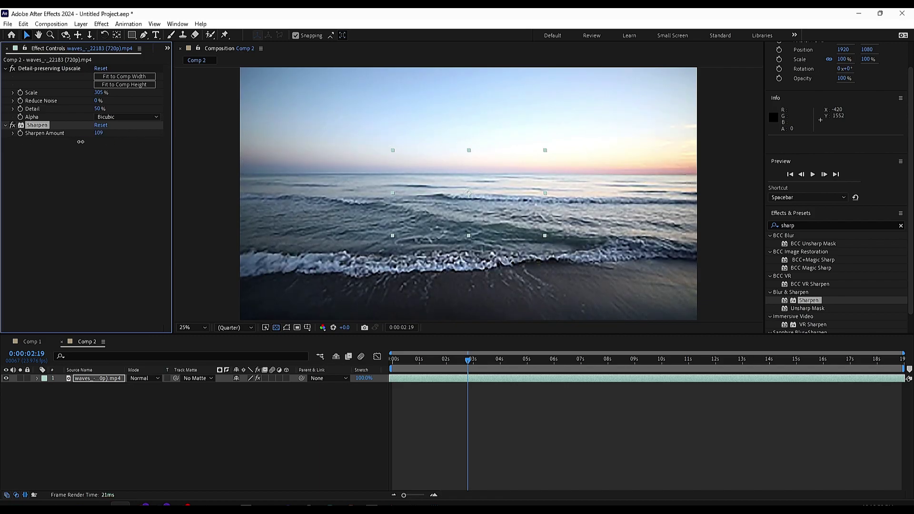
{"action": "left_click_drag", "start_coordinate": [37, 145], "coordinate": [17, 153]}
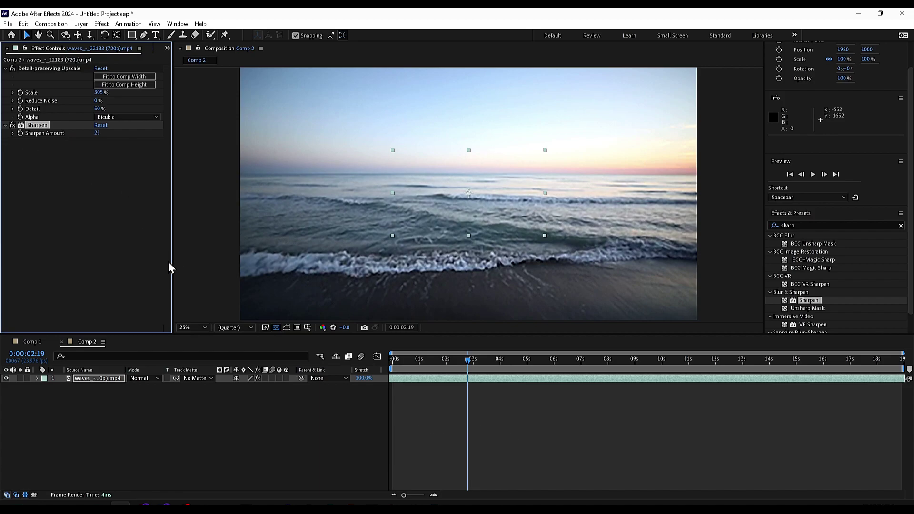
Create an adjustment layer above the footage and apply Unsharp Mask and Sharpen to it.
{"action": "right_click", "coordinate": [160, 433]}
{"action": "mouse_move", "coordinate": [214, 309]}
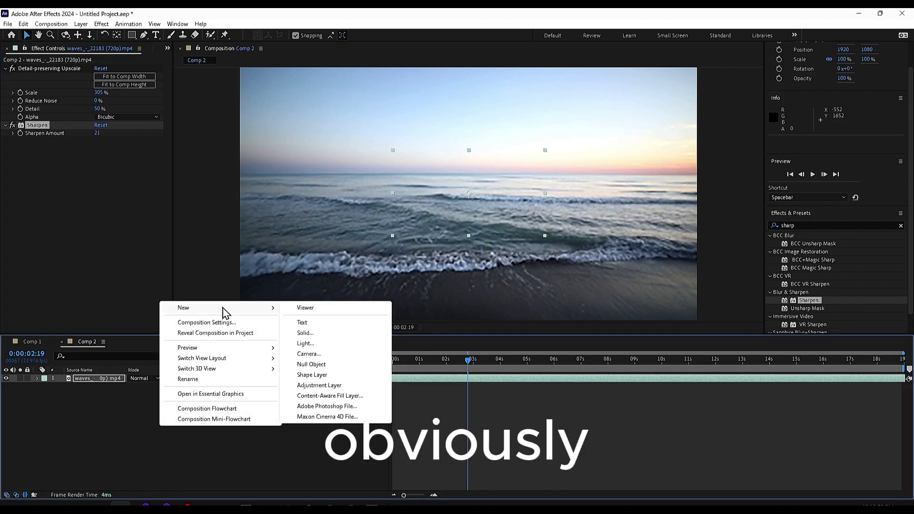
{"action": "left_click", "coordinate": [320, 385]}
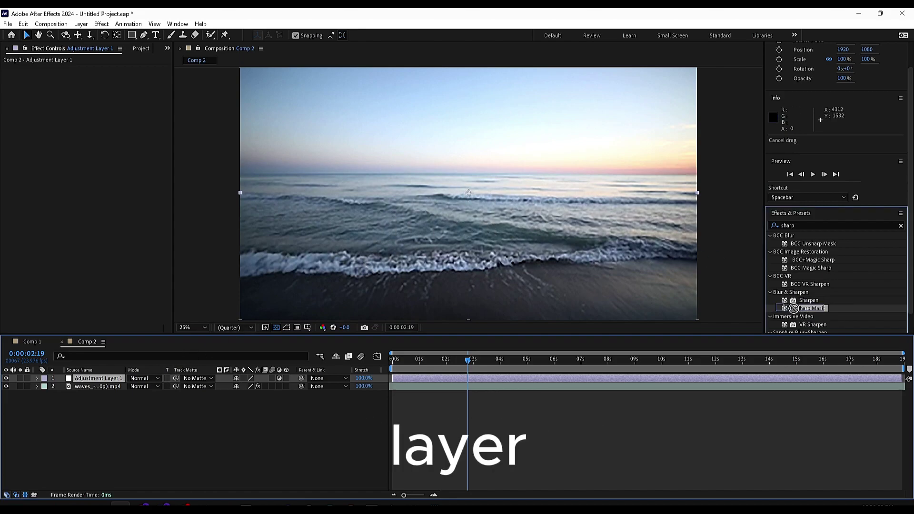
{"action": "mouse_move", "coordinate": [807, 307]}
{"action": "left_mouse_down"}
{"action": "mouse_move", "coordinate": [774, 303]}
{"action": "mouse_move", "coordinate": [114, 383]}
{"action": "left_mouse_up"}
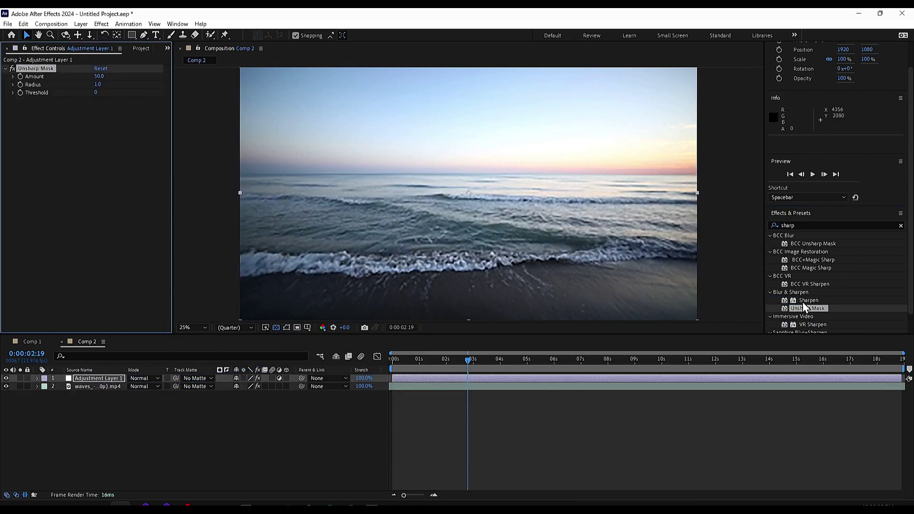
{"action": "left_click_drag", "start_coordinate": [808, 300], "coordinate": [144, 234]}
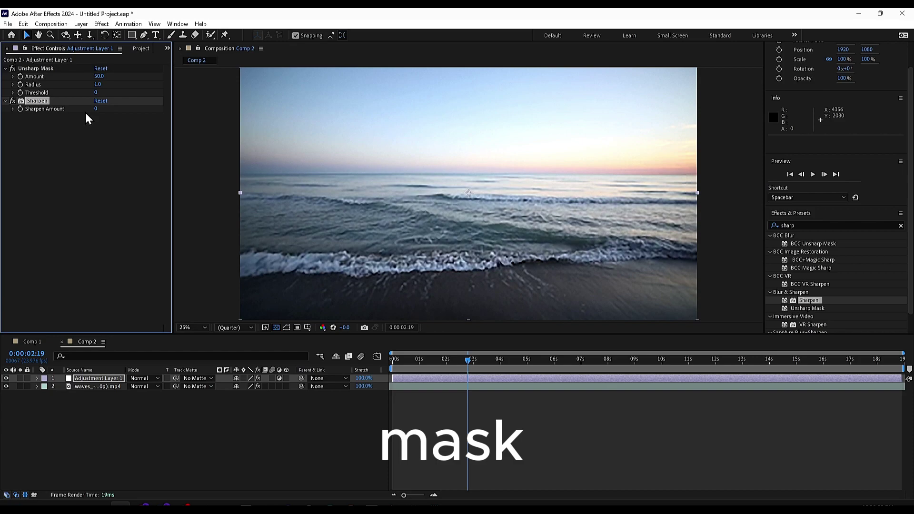
Set Sharpen amount 1 and Unsharp Mask Amount 122, Radius 0.1, Threshold 38.
{"action": "left_click", "coordinate": [95, 112]}
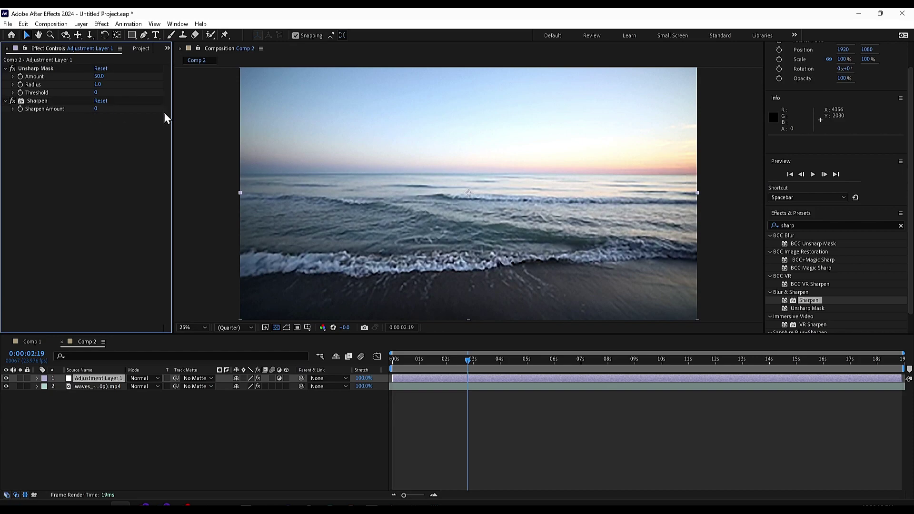
{"action": "left_click_drag", "start_coordinate": [97, 113], "coordinate": [94, 113]}
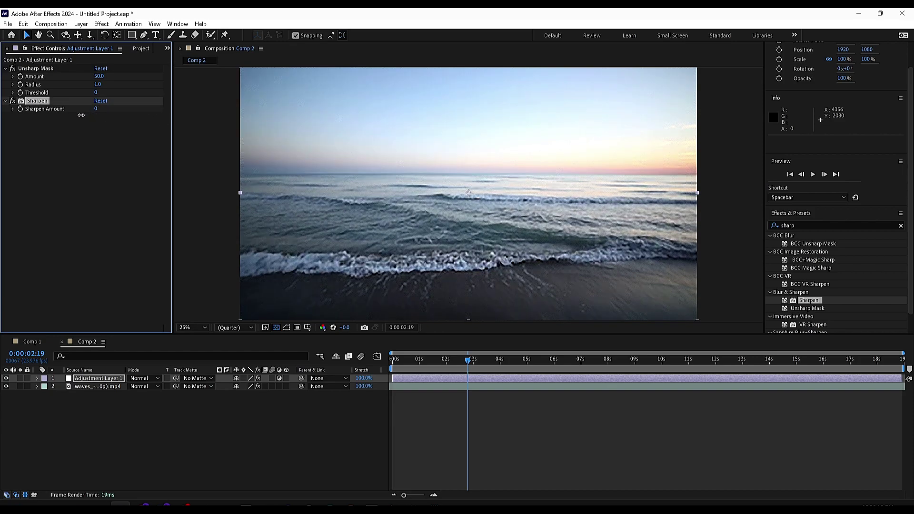
{"action": "left_click_drag", "start_coordinate": [99, 77], "coordinate": [176, 84]}
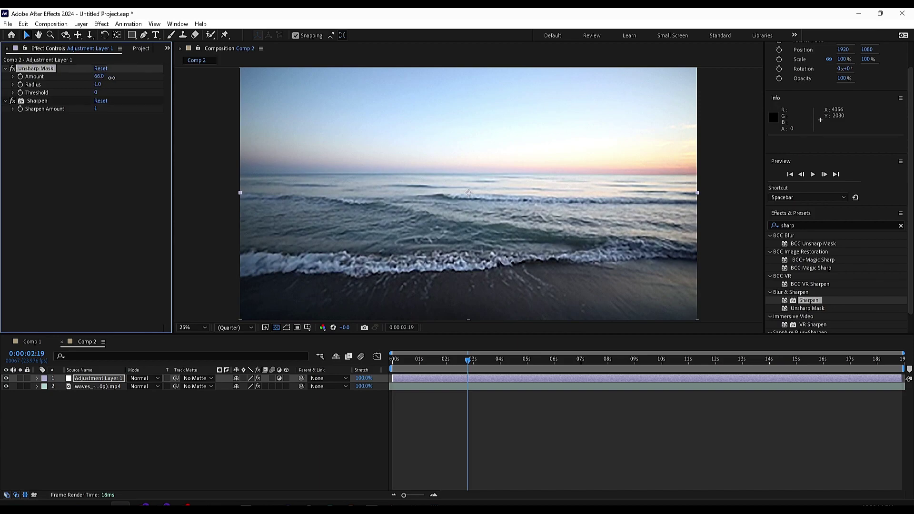
{"action": "left_click_drag", "start_coordinate": [120, 85], "coordinate": [115, 86]}
{"action": "left_click_drag", "start_coordinate": [99, 76], "coordinate": [93, 76]}
Search 'lum' in Effects & Presets and apply Lumetri Color to the adjustment layer.
{"action": "left_click", "coordinate": [901, 226]}
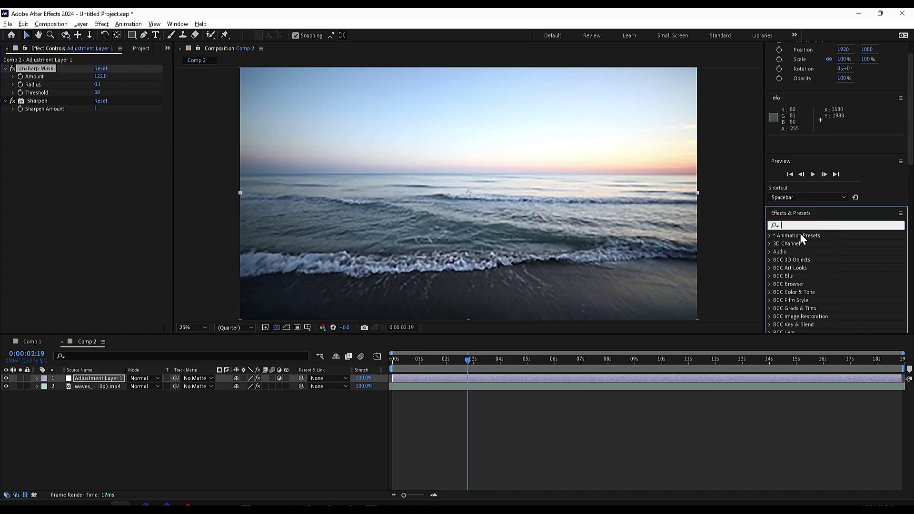
{"action": "type", "text": "lumi"}
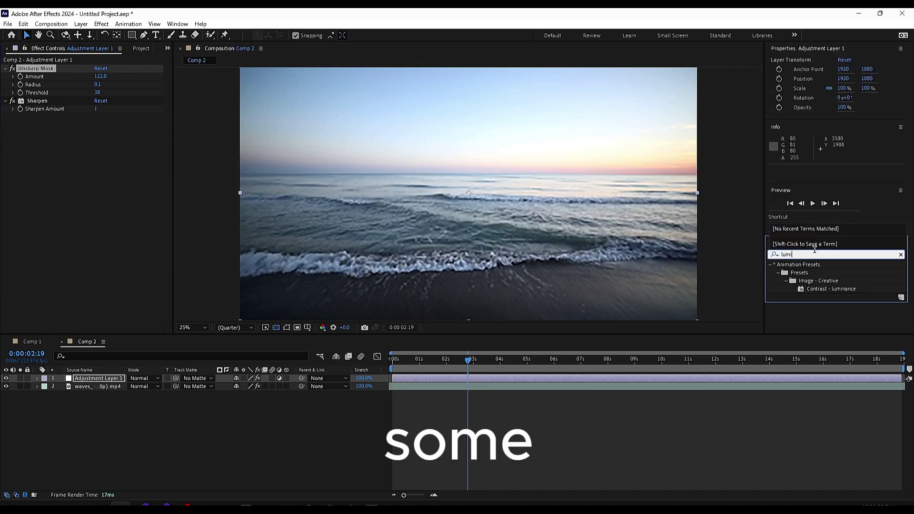
{"action": "key", "text": "BackSpace"}
{"action": "key", "text": "BackSpace"}
{"action": "type", "text": "l"}
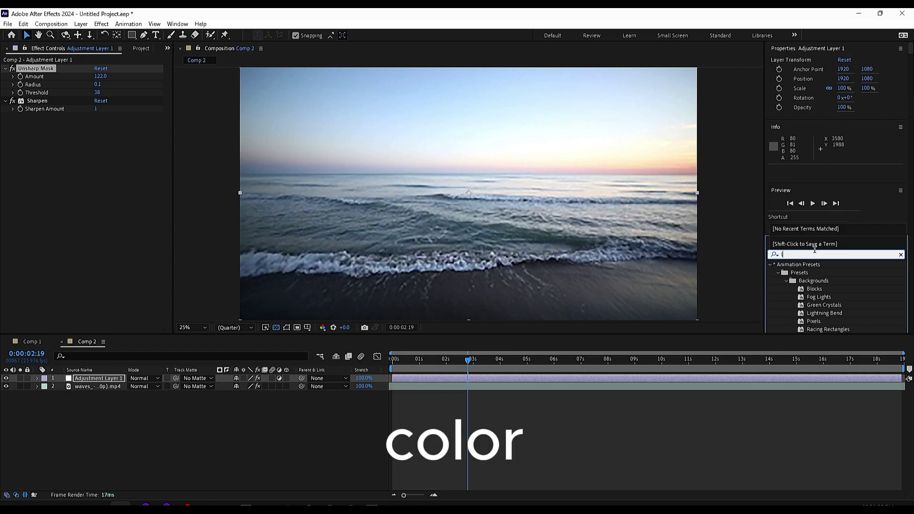
{"action": "type", "text": "umi"}
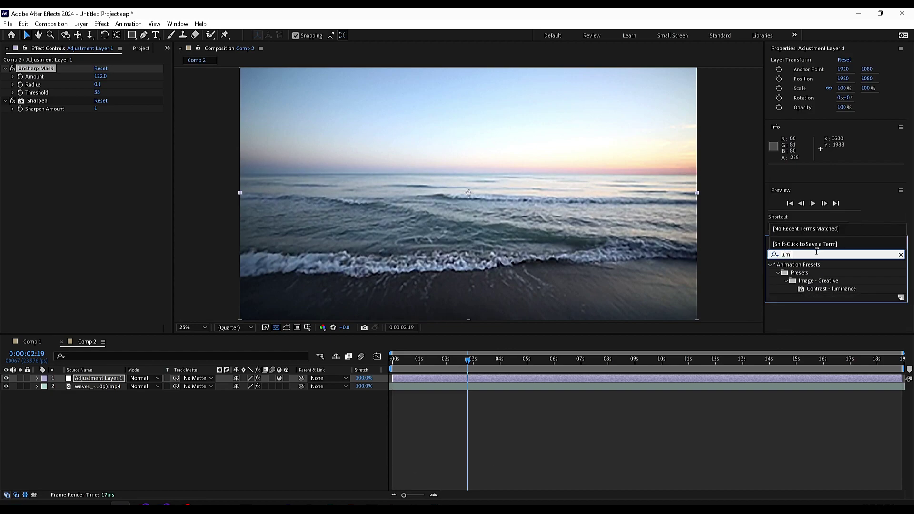
{"action": "key", "text": "BackSpace"}
{"action": "key", "text": "BackSpace"}
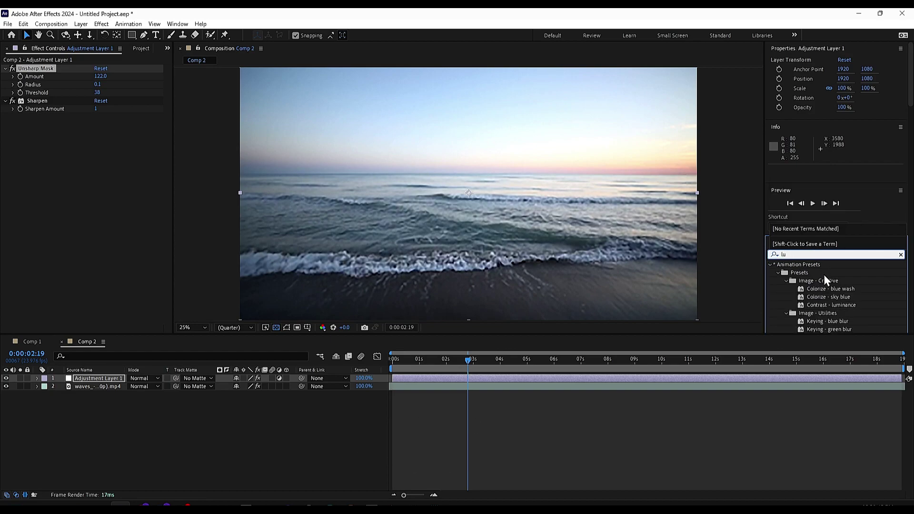
{"action": "scroll", "coordinate": [823, 283], "scroll_direction": "down", "scroll_amount": 1}
{"action": "scroll", "coordinate": [845, 301], "scroll_direction": "down", "scroll_amount": 3}
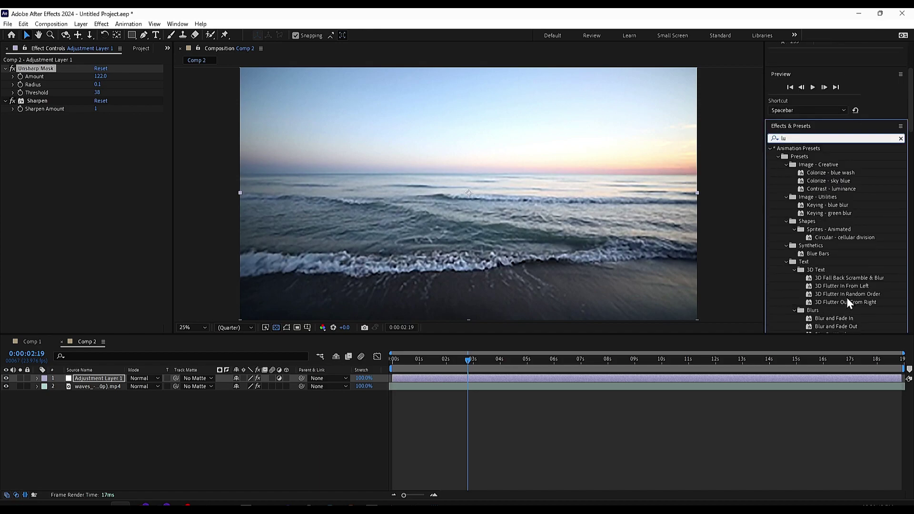
{"action": "scroll", "coordinate": [848, 258], "scroll_direction": "up", "scroll_amount": 1}
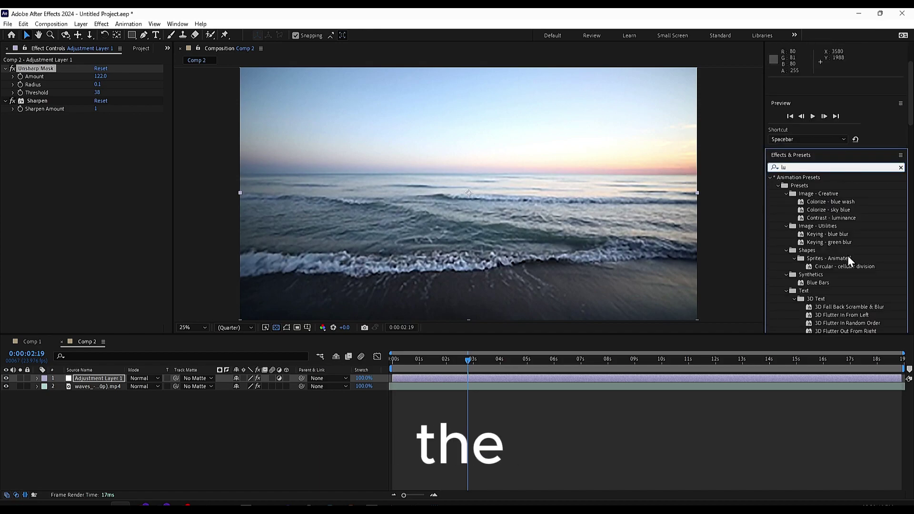
{"action": "type", "text": "m"}
{"action": "scroll", "coordinate": [848, 255], "scroll_direction": "up", "scroll_amount": 1}
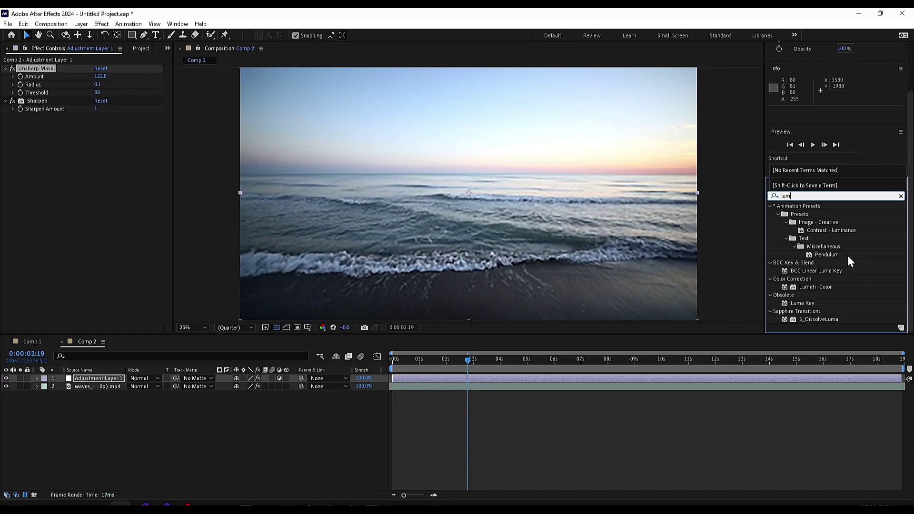
{"action": "left_click_drag", "start_coordinate": [830, 286], "coordinate": [99, 378]}
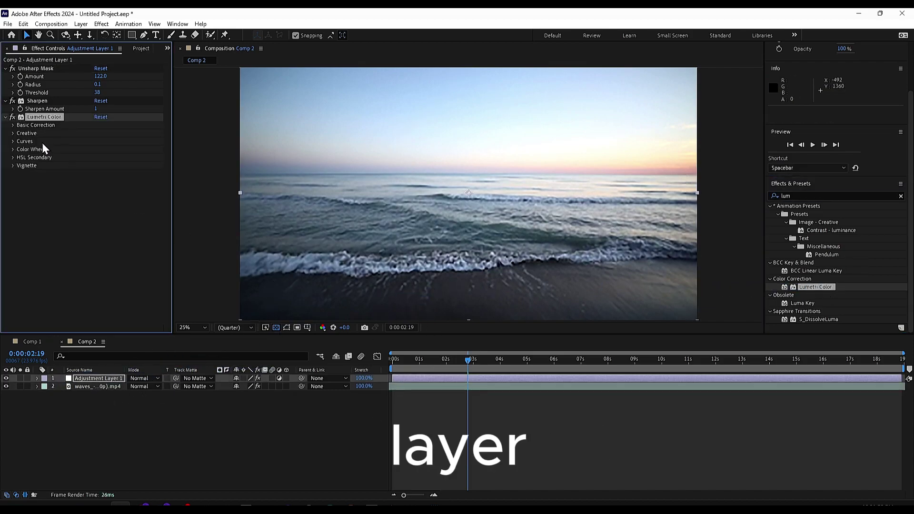
Set Lumetri Basic Correction: Exposure 0.1, Contrast 12, Highlights 18, Shadows -23, Whites -16, Blacks -24.
{"action": "left_click", "coordinate": [12, 126]}
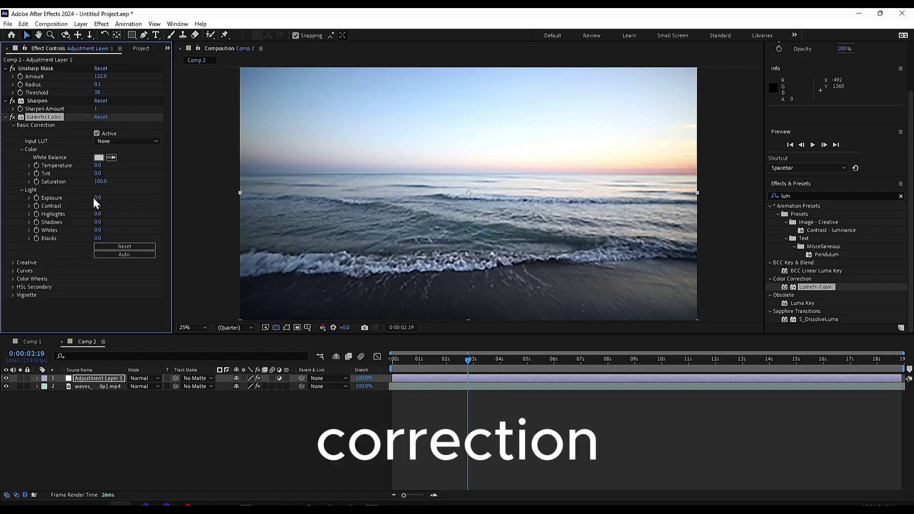
{"action": "left_click_drag", "start_coordinate": [101, 198], "coordinate": [109, 205]}
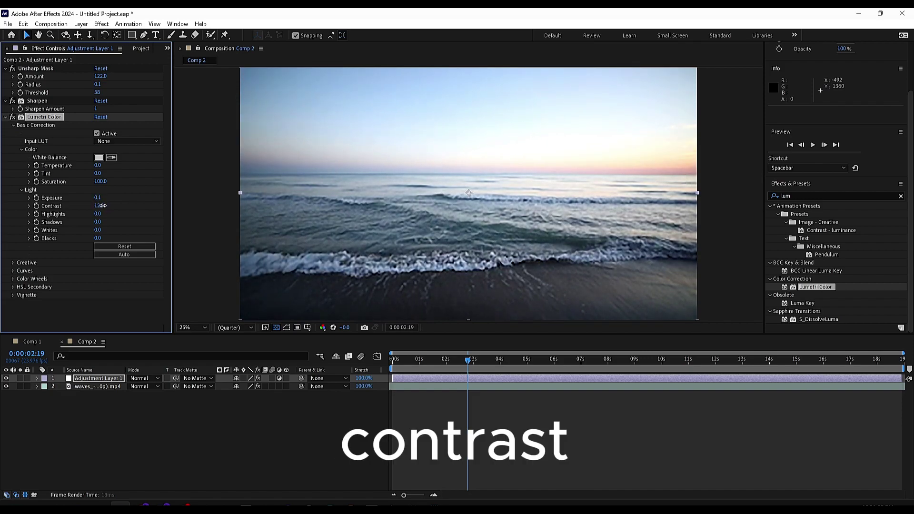
{"action": "mouse_move", "coordinate": [100, 214]}
{"action": "left_mouse_down"}
{"action": "mouse_move", "coordinate": [90, 215]}
{"action": "mouse_move", "coordinate": [114, 213]}
{"action": "left_mouse_up"}
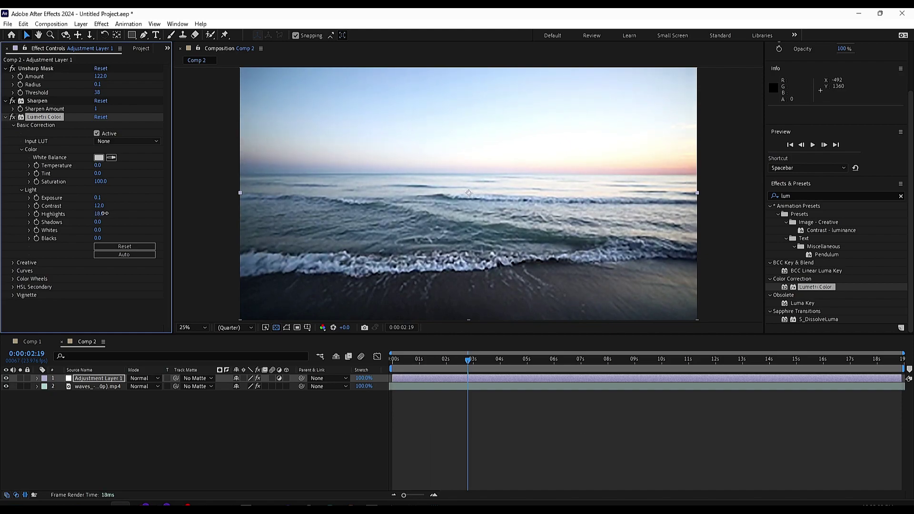
{"action": "left_click_drag", "start_coordinate": [98, 221], "coordinate": [91, 222]}
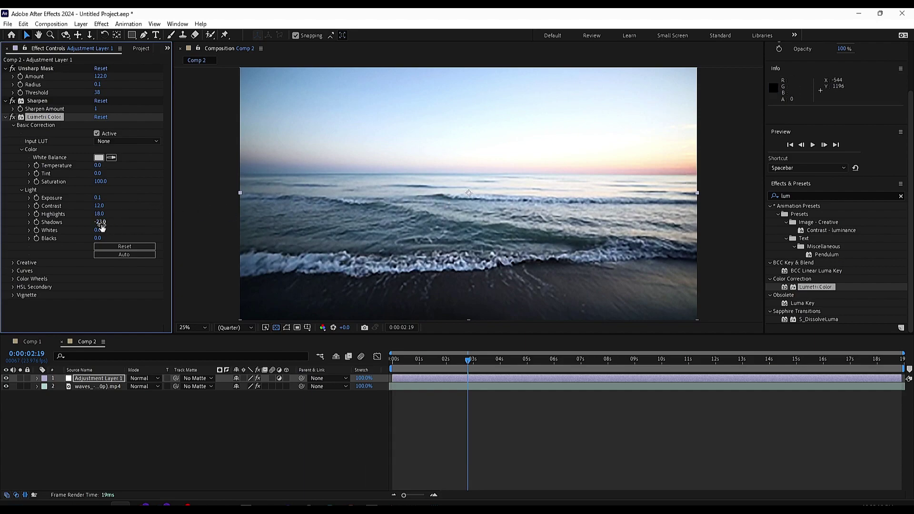
{"action": "mouse_move", "coordinate": [98, 230]}
{"action": "left_mouse_down"}
{"action": "mouse_move", "coordinate": [100, 238]}
{"action": "mouse_move", "coordinate": [87, 230]}
{"action": "mouse_move", "coordinate": [111, 240]}
{"action": "mouse_move", "coordinate": [62, 239]}
{"action": "mouse_move", "coordinate": [176, 239]}
{"action": "mouse_move", "coordinate": [107, 239]}
{"action": "left_mouse_up"}
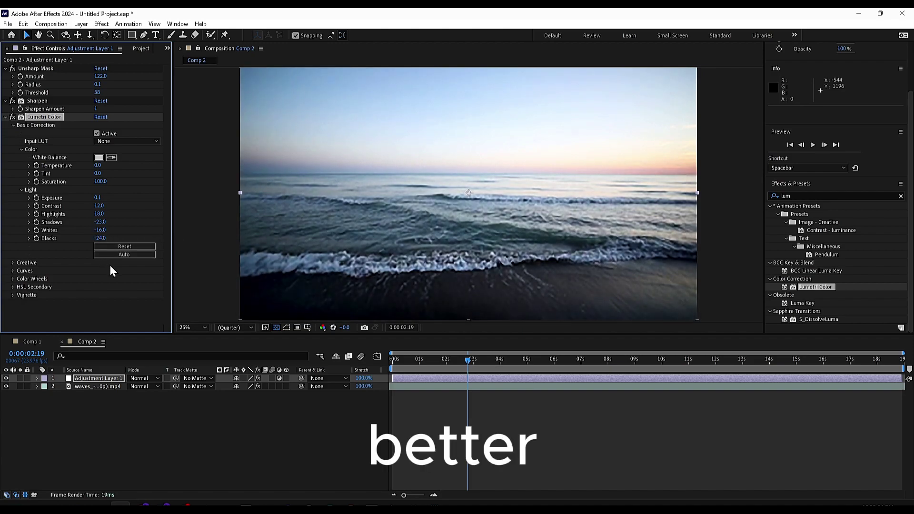
Expand Lumetri Curves and bend the red, green and blue curves for a warm, dusky tint.
{"action": "left_click", "coordinate": [12, 263]}
{"action": "scroll", "coordinate": [29, 278], "scroll_direction": "down", "scroll_amount": 2}
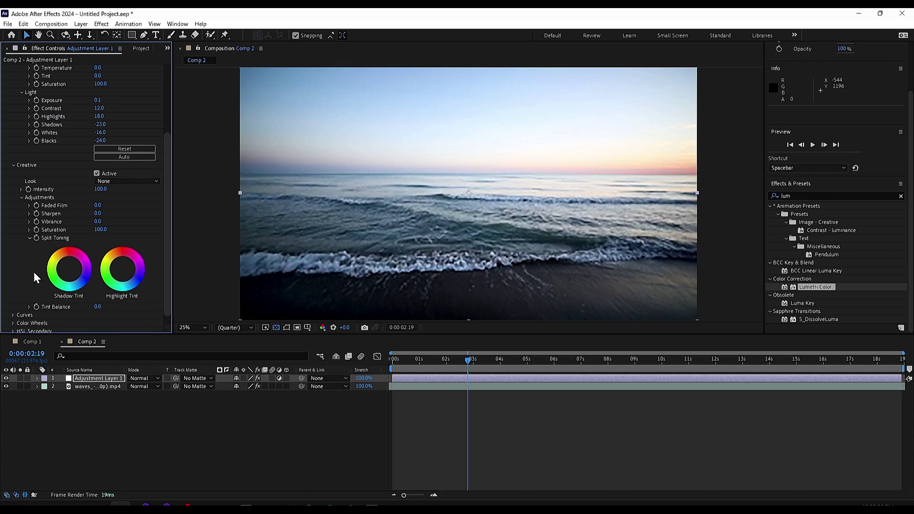
{"action": "left_click", "coordinate": [13, 305]}
{"action": "scroll", "coordinate": [14, 305], "scroll_direction": "down", "scroll_amount": 3}
{"action": "scroll", "coordinate": [61, 224], "scroll_direction": "down", "scroll_amount": 2}
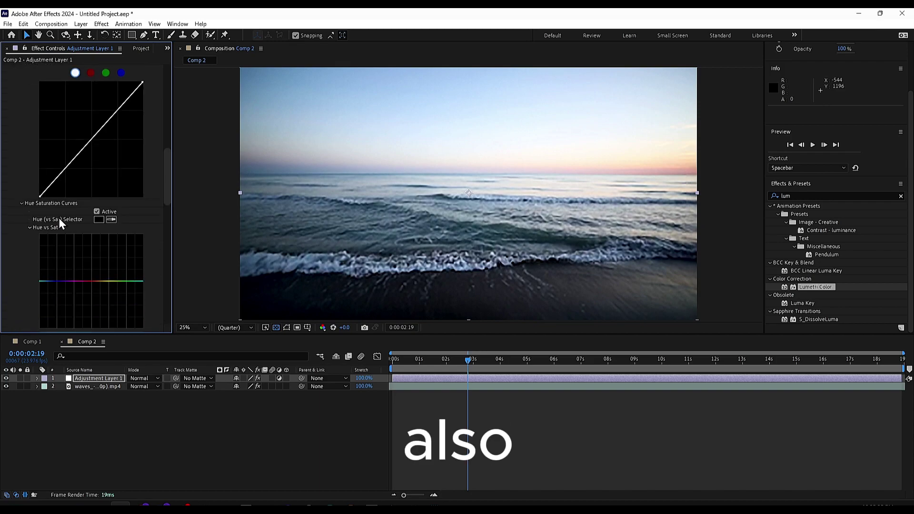
{"action": "left_click_drag", "start_coordinate": [103, 133], "coordinate": [103, 136]}
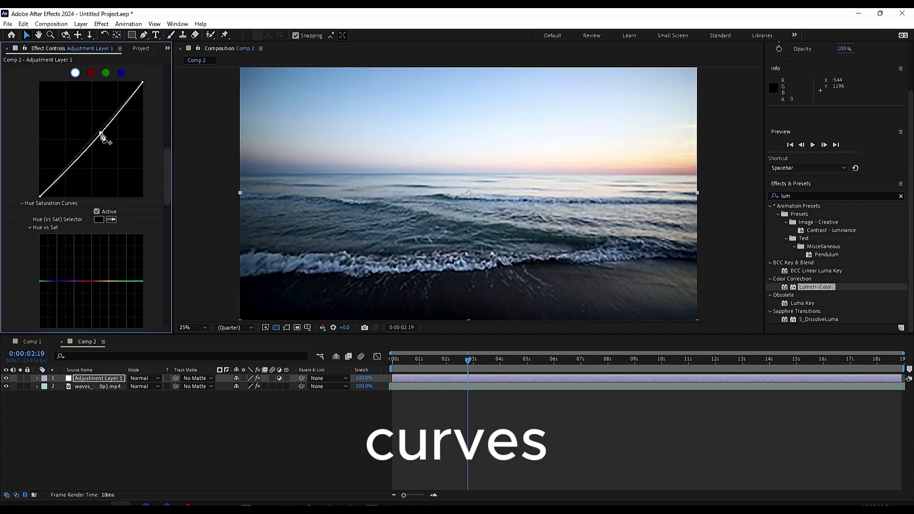
{"action": "left_click", "coordinate": [90, 74]}
{"action": "mouse_move", "coordinate": [102, 132]}
{"action": "left_mouse_down"}
{"action": "mouse_move", "coordinate": [91, 134]}
{"action": "mouse_move", "coordinate": [118, 134]}
{"action": "mouse_move", "coordinate": [103, 119]}
{"action": "mouse_move", "coordinate": [111, 127]}
{"action": "mouse_move", "coordinate": [116, 116]}
{"action": "mouse_move", "coordinate": [110, 135]}
{"action": "left_mouse_up"}
{"action": "left_click", "coordinate": [107, 73]}
{"action": "left_click", "coordinate": [121, 73]}
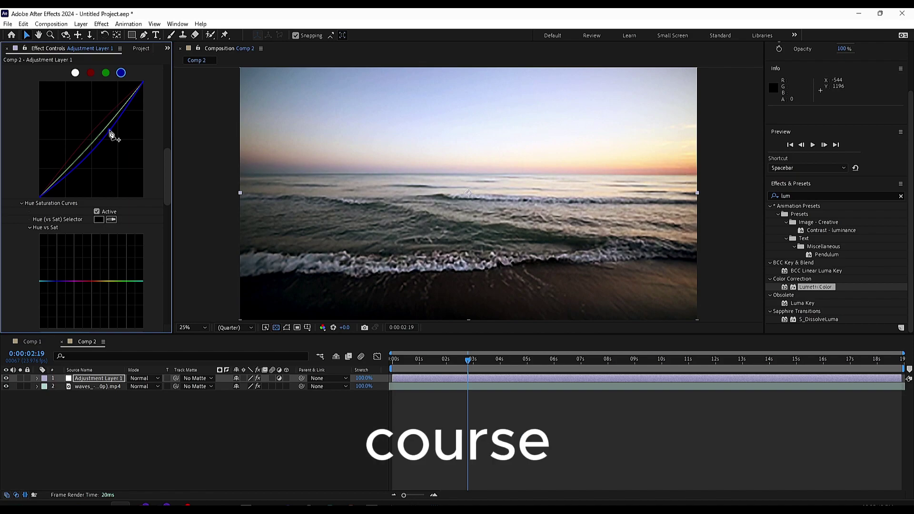
Toggle Adjustment Layer 1's visibility off and on to compare, leaving the grade enabled.
{"action": "left_click", "coordinate": [5, 378]}
{"action": "left_click", "coordinate": [6, 380]}
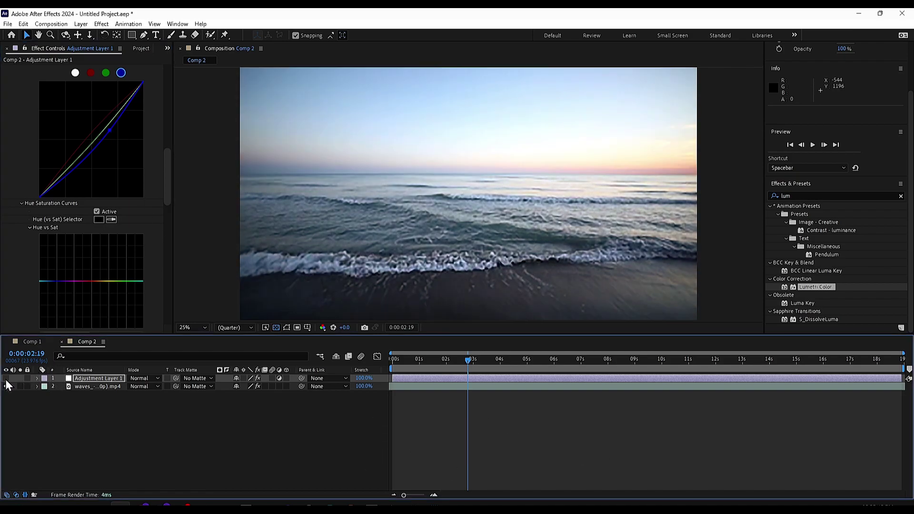
{"action": "left_click", "coordinate": [5, 380]}
{"action": "left_click", "coordinate": [6, 379]}
{"action": "left_click", "coordinate": [6, 379]}
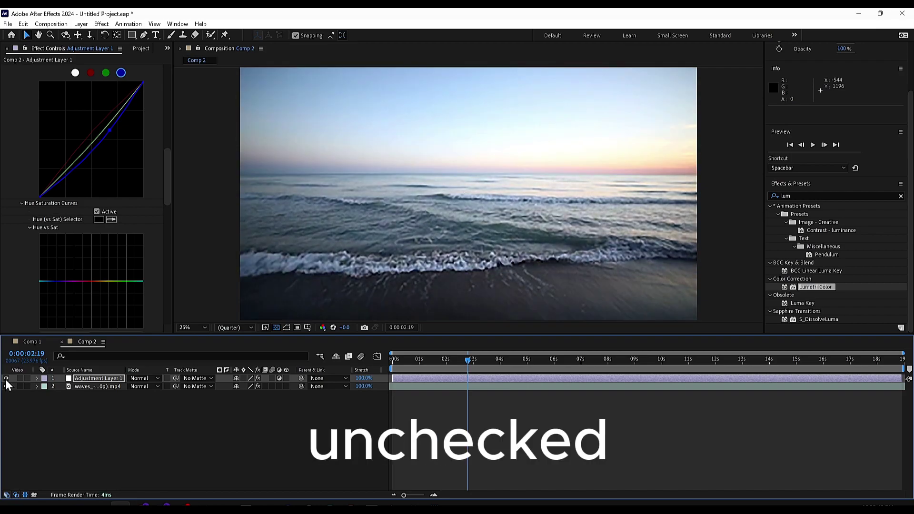
{"action": "left_click", "coordinate": [5, 380]}
{"action": "left_click", "coordinate": [6, 380]}
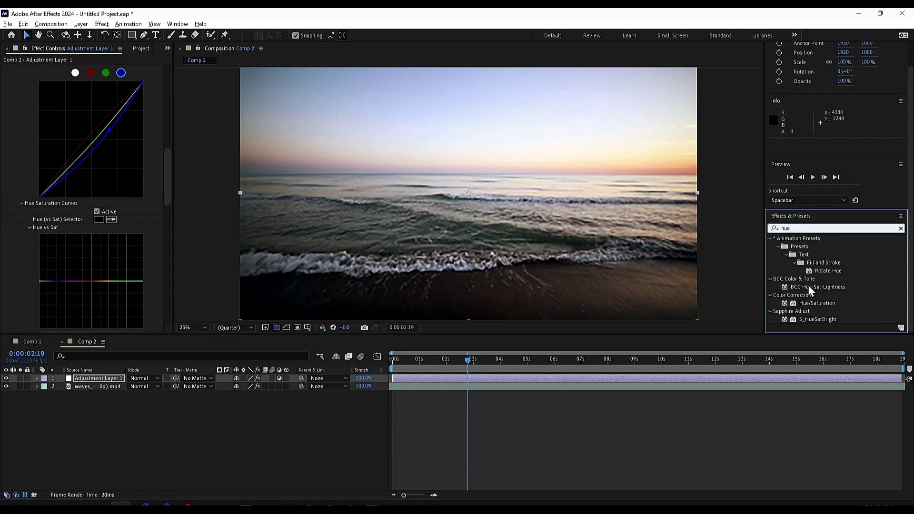
Apply Hue/Saturation to Adjustment Layer 1, setting Master Saturation 21 and Master Lightness 3.
{"action": "left_click_drag", "start_coordinate": [820, 287], "coordinate": [129, 385]}
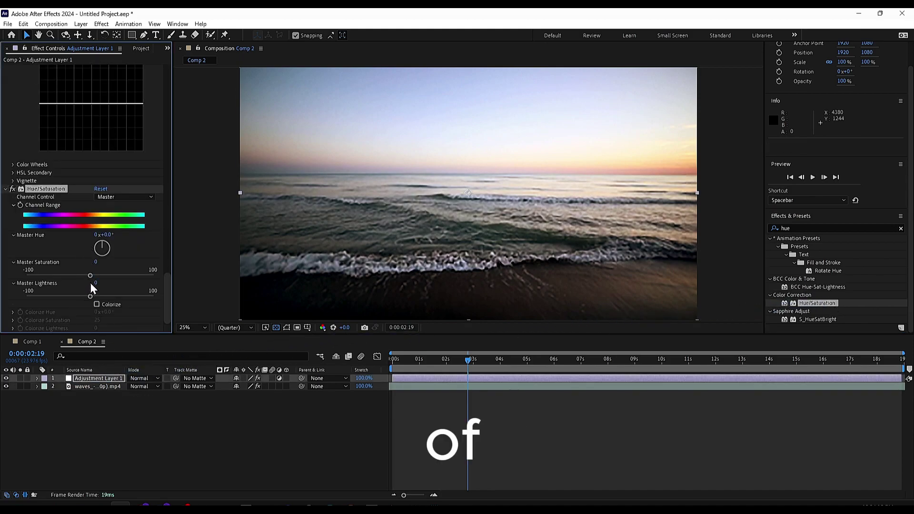
{"action": "mouse_move", "coordinate": [90, 276]}
{"action": "left_mouse_down"}
{"action": "mouse_move", "coordinate": [106, 279]}
{"action": "mouse_move", "coordinate": [98, 283]}
{"action": "mouse_move", "coordinate": [132, 273]}
{"action": "left_mouse_up"}
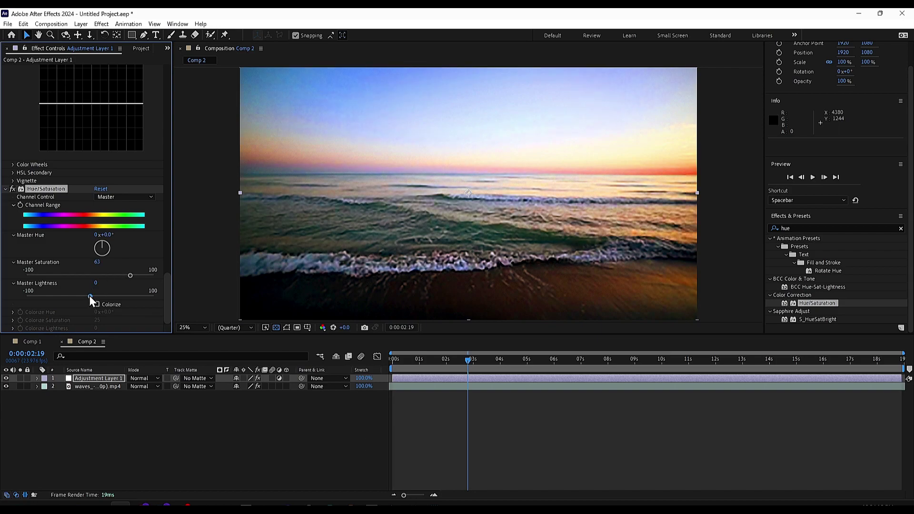
{"action": "left_click_drag", "start_coordinate": [90, 298], "coordinate": [96, 299]}
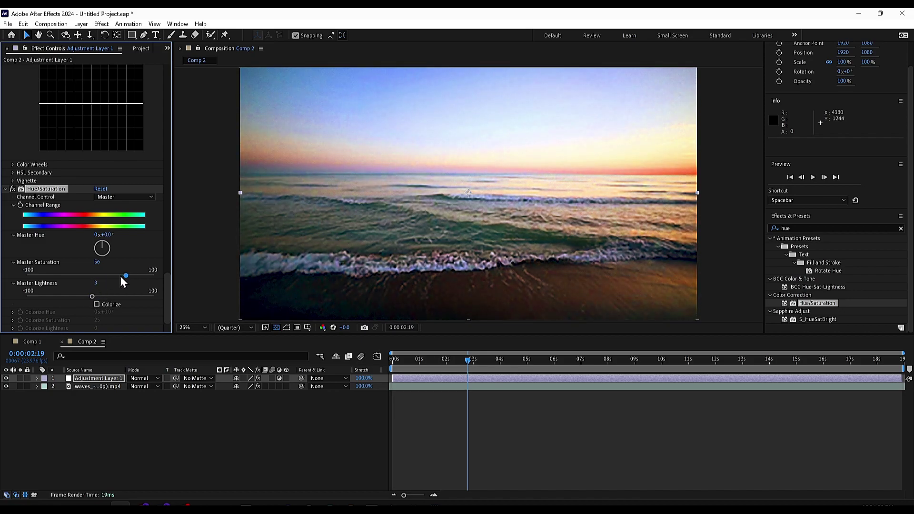
{"action": "left_click_drag", "start_coordinate": [122, 282], "coordinate": [113, 281]}
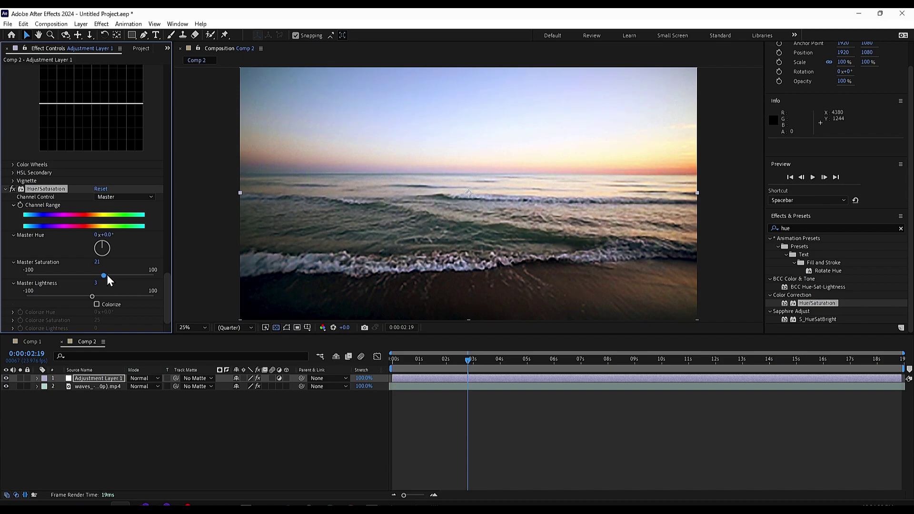
{"action": "scroll", "coordinate": [396, 207], "scroll_direction": "down", "scroll_amount": 5}
{"action": "scroll", "coordinate": [396, 207], "scroll_direction": "up", "scroll_amount": 2}
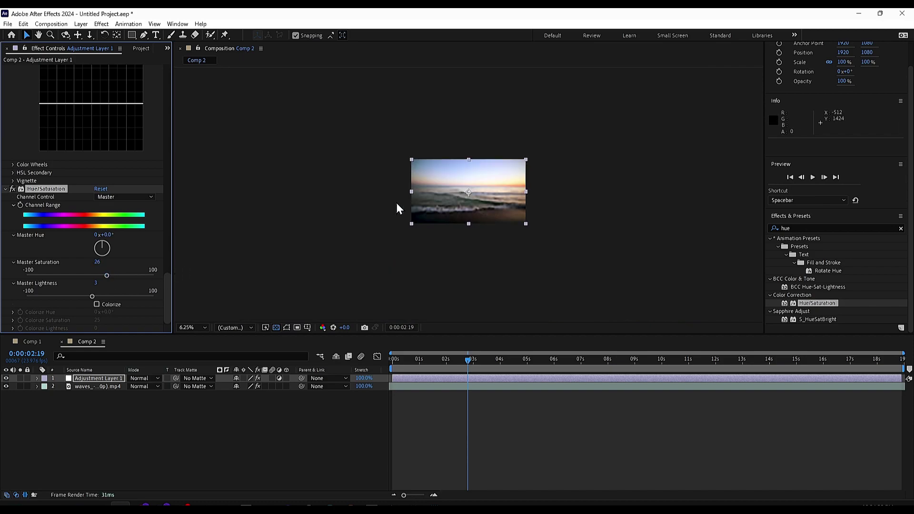
{"action": "scroll", "coordinate": [397, 207], "scroll_direction": "up", "scroll_amount": 3}
{"action": "scroll", "coordinate": [397, 207], "scroll_direction": "down", "scroll_amount": 1}
{"action": "scroll", "coordinate": [397, 207], "scroll_direction": "down", "scroll_amount": 1}
{"action": "scroll", "coordinate": [397, 207], "scroll_direction": "up", "scroll_amount": 1}
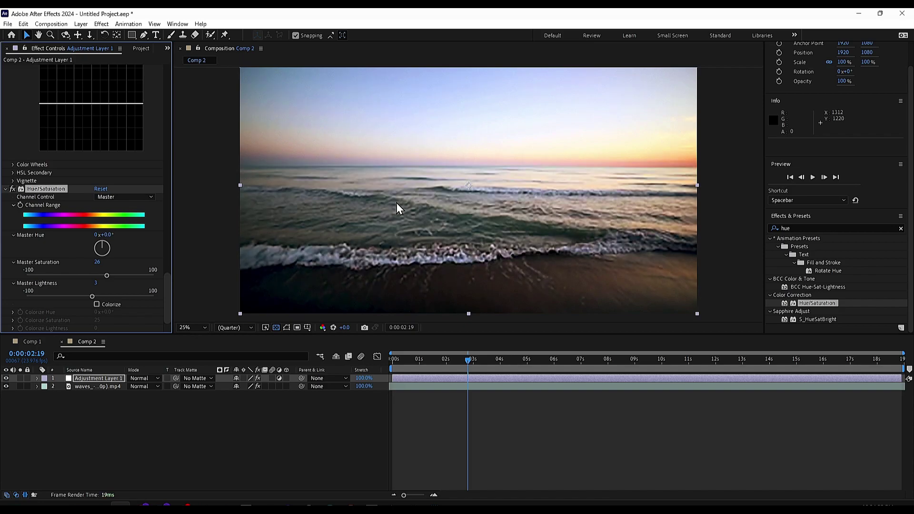
{"action": "scroll", "coordinate": [397, 208], "scroll_direction": "down", "scroll_amount": 1}
Toggle Adjustment Layer 1 off and on to compare the grade, then clear the effects search.
{"action": "right_click", "coordinate": [397, 204]}
{"action": "mouse_move", "coordinate": [427, 204]}
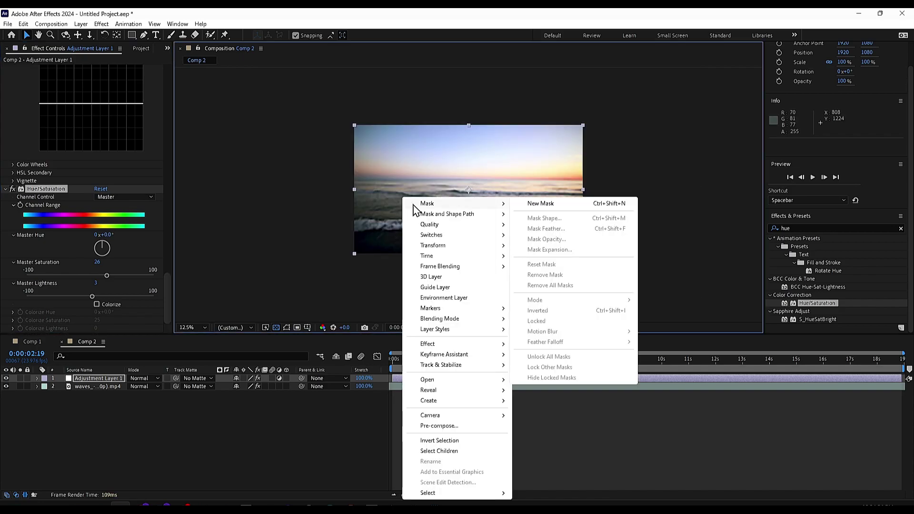
{"action": "left_click", "coordinate": [597, 142]}
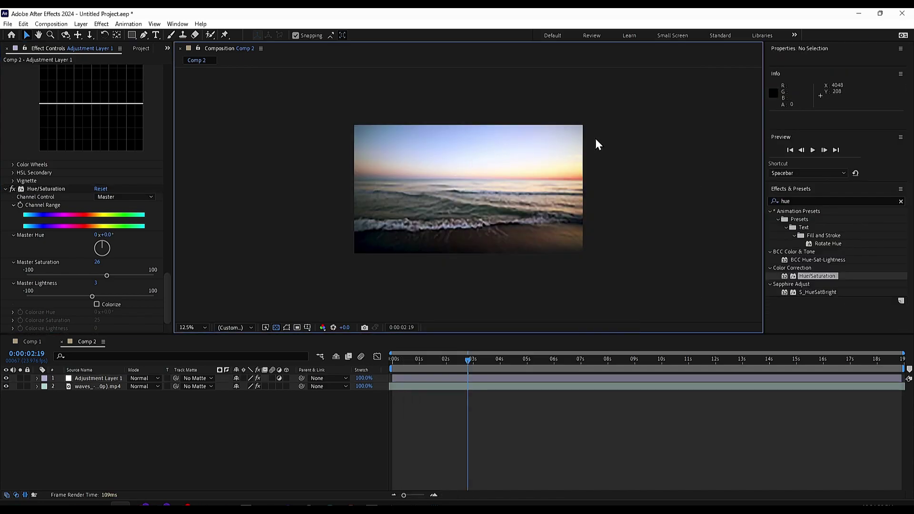
{"action": "left_click", "coordinate": [7, 379]}
{"action": "left_click", "coordinate": [7, 379]}
{"action": "left_click", "coordinate": [7, 380]}
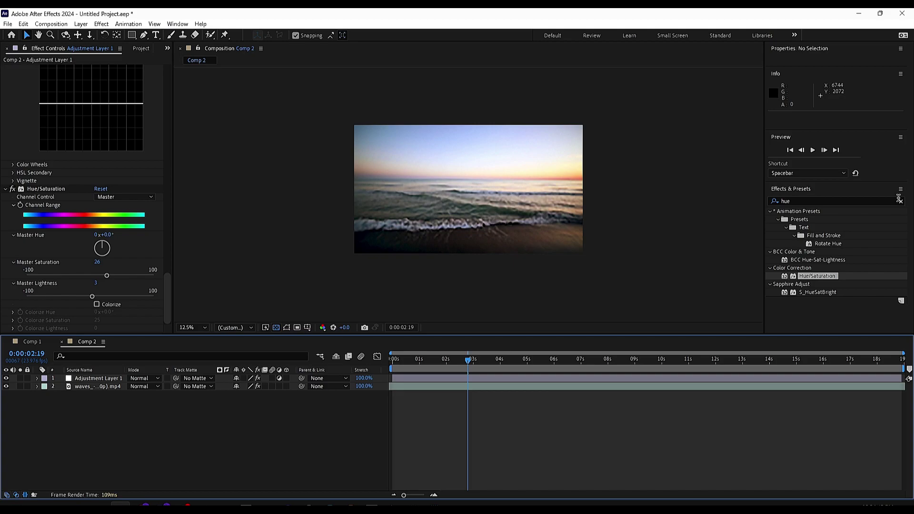
{"action": "left_click", "coordinate": [899, 200]}
{"action": "scroll", "coordinate": [857, 240], "scroll_direction": "down", "scroll_amount": 3}
{"action": "scroll", "coordinate": [858, 241], "scroll_direction": "down", "scroll_amount": 3}
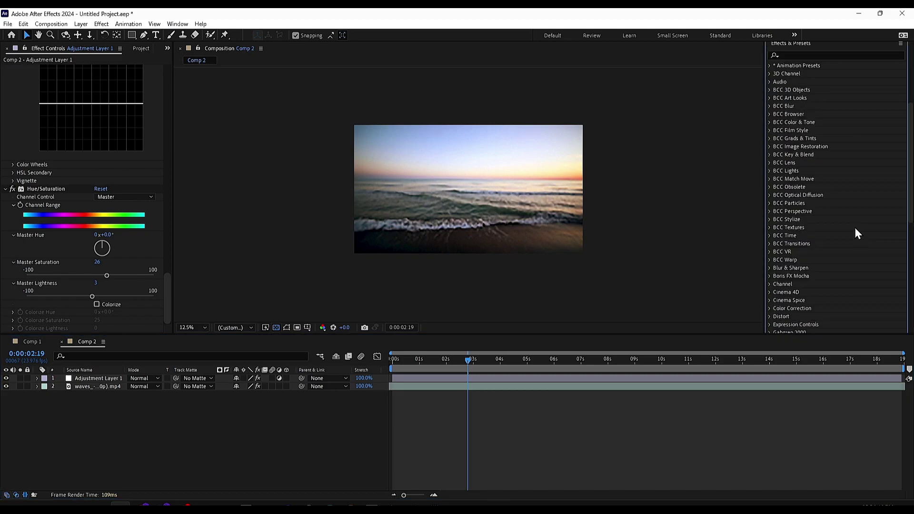
{"action": "scroll", "coordinate": [851, 223], "scroll_direction": "down", "scroll_amount": 5}
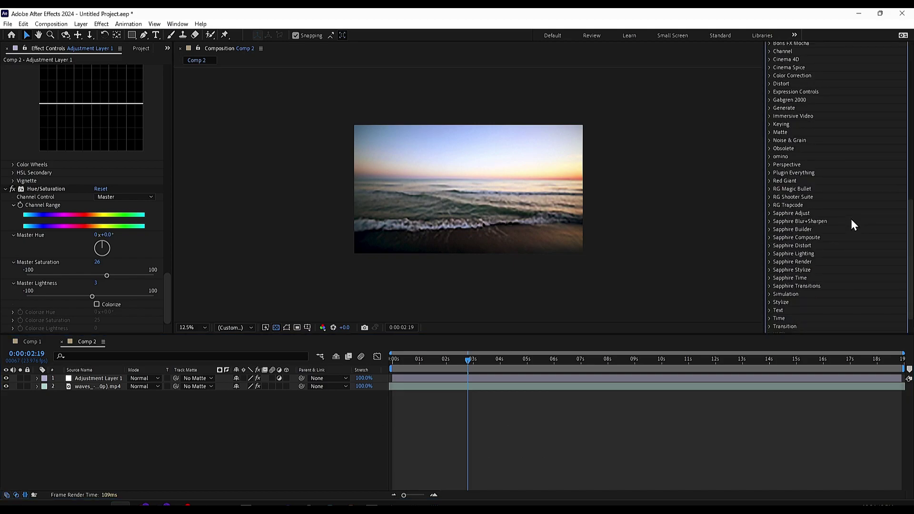
{"action": "scroll", "coordinate": [851, 224], "scroll_direction": "down", "scroll_amount": 2}
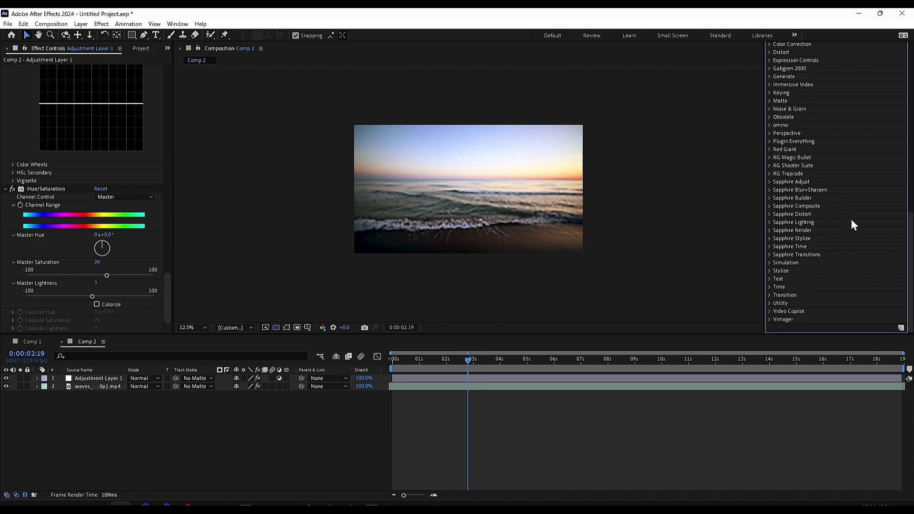
{"action": "scroll", "coordinate": [851, 219], "scroll_direction": "up", "scroll_amount": 3}
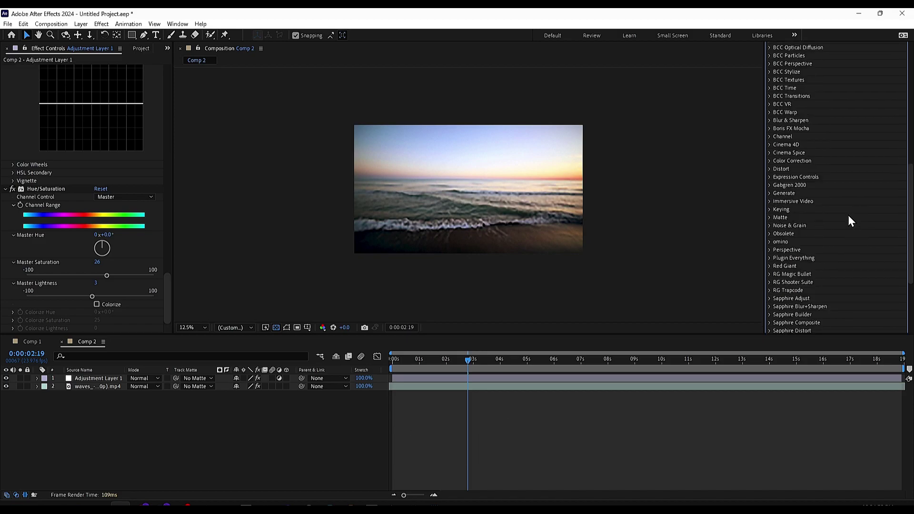
{"action": "scroll", "coordinate": [832, 187], "scroll_direction": "up", "scroll_amount": 2}
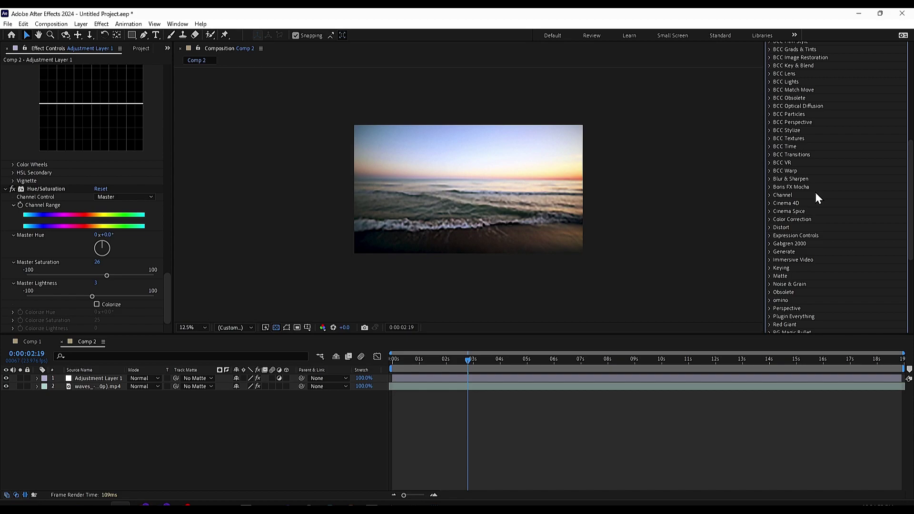
Apply Color Correction > Auto Color to Adjustment Layer 1 with its default 0.10% clip values.
{"action": "left_click", "coordinate": [770, 219]}
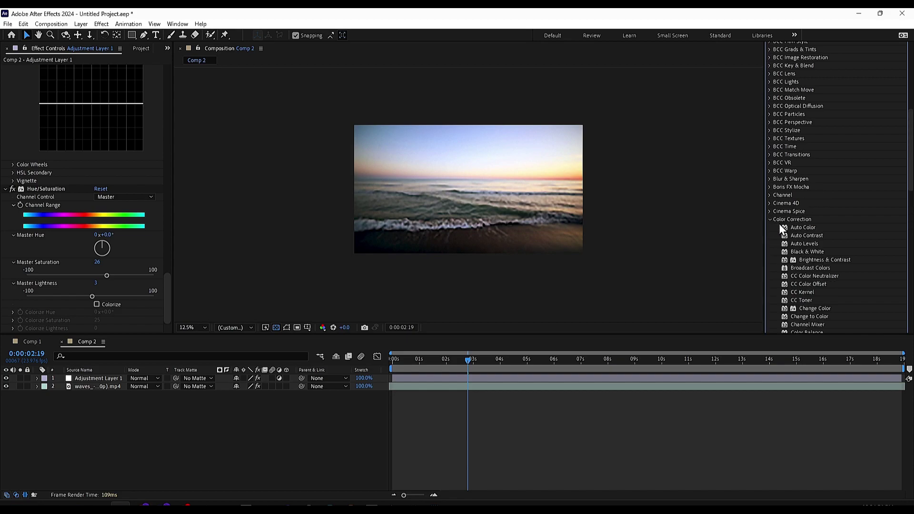
{"action": "left_click_drag", "start_coordinate": [800, 228], "coordinate": [76, 378]}
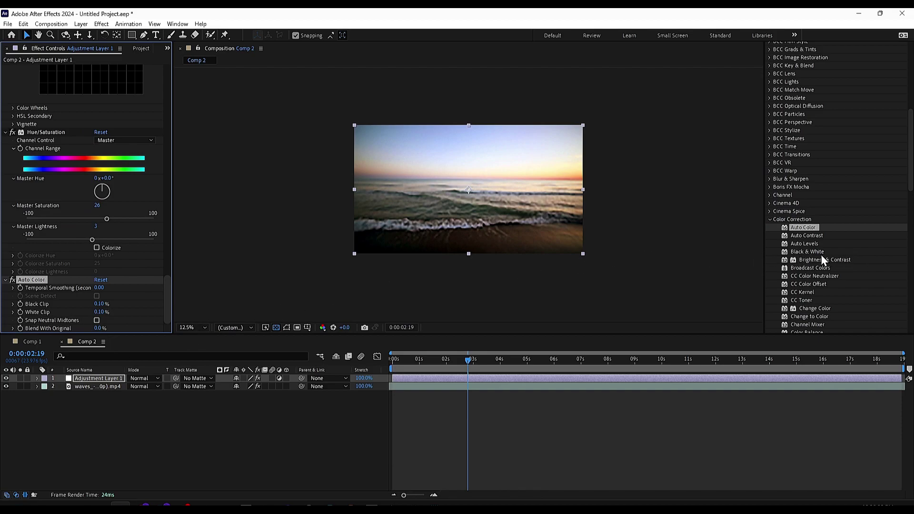
{"action": "scroll", "coordinate": [831, 267], "scroll_direction": "up", "scroll_amount": 5}
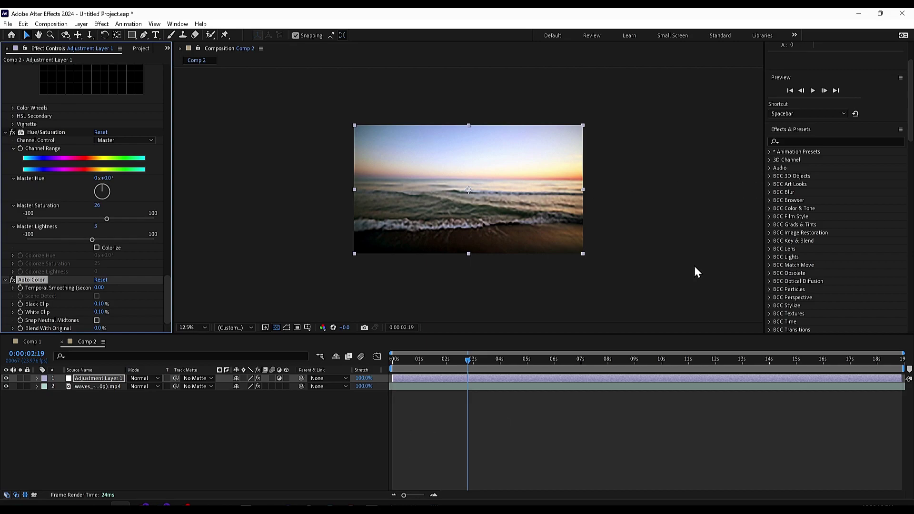
Add Brightness & Contrast to Adjustment Layer 1 at brightness -3, contrast 25, then clear the search.
{"action": "left_click", "coordinate": [822, 142]}
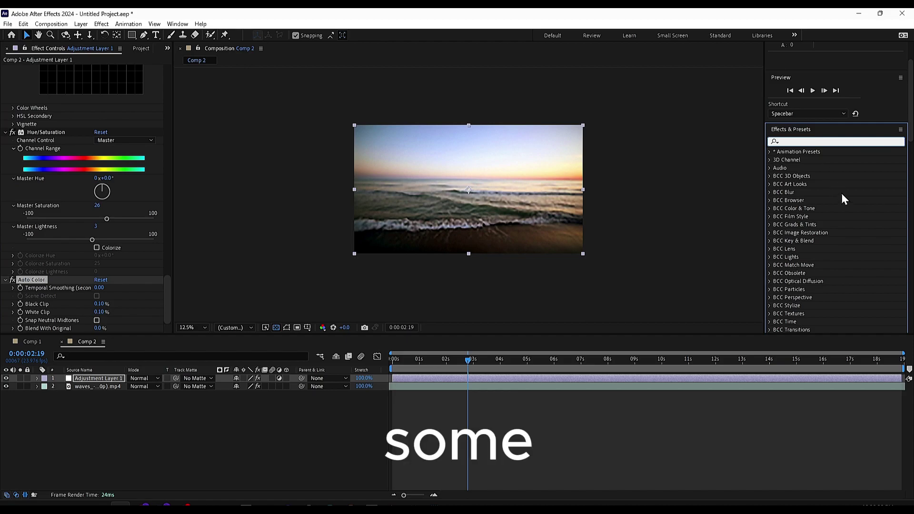
{"action": "type", "text": "contra"}
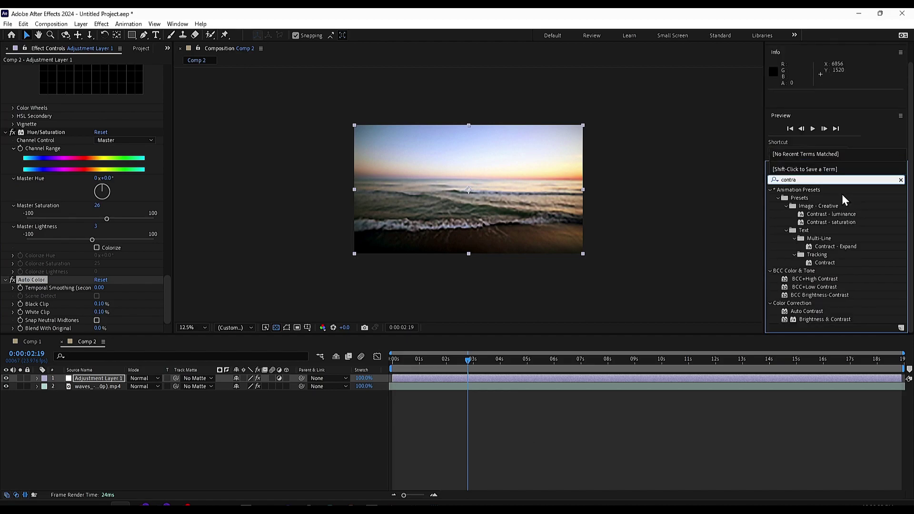
{"action": "left_click", "coordinate": [827, 312]}
{"action": "left_click_drag", "start_coordinate": [826, 320], "coordinate": [111, 388]}
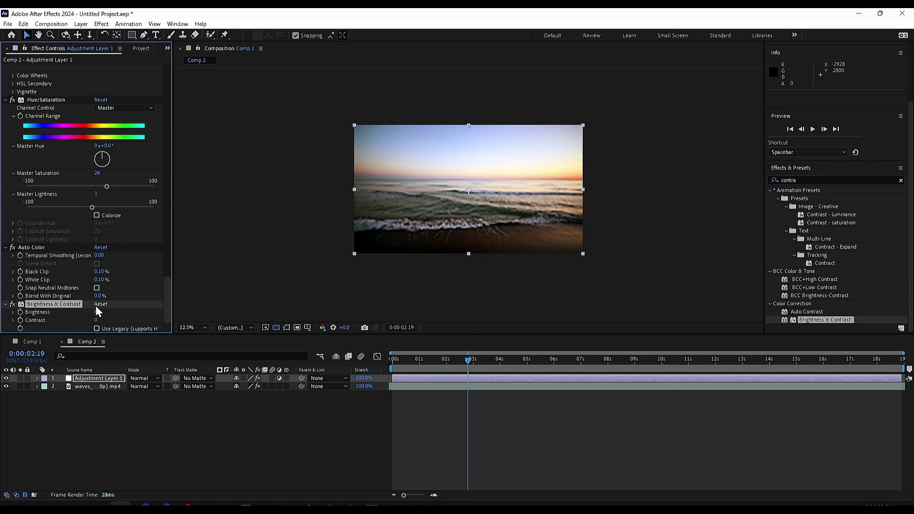
{"action": "left_click_drag", "start_coordinate": [95, 315], "coordinate": [104, 317]}
{"action": "scroll", "coordinate": [532, 208], "scroll_direction": "up", "scroll_amount": 2}
{"action": "scroll", "coordinate": [543, 207], "scroll_direction": "down", "scroll_amount": 2}
{"action": "scroll", "coordinate": [562, 207], "scroll_direction": "up", "scroll_amount": 1}
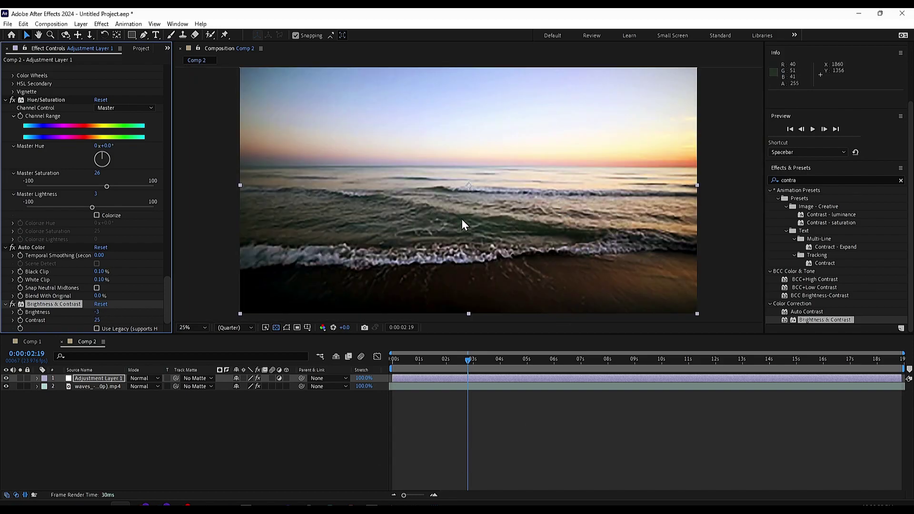
{"action": "scroll", "coordinate": [462, 225], "scroll_direction": "down", "scroll_amount": 1}
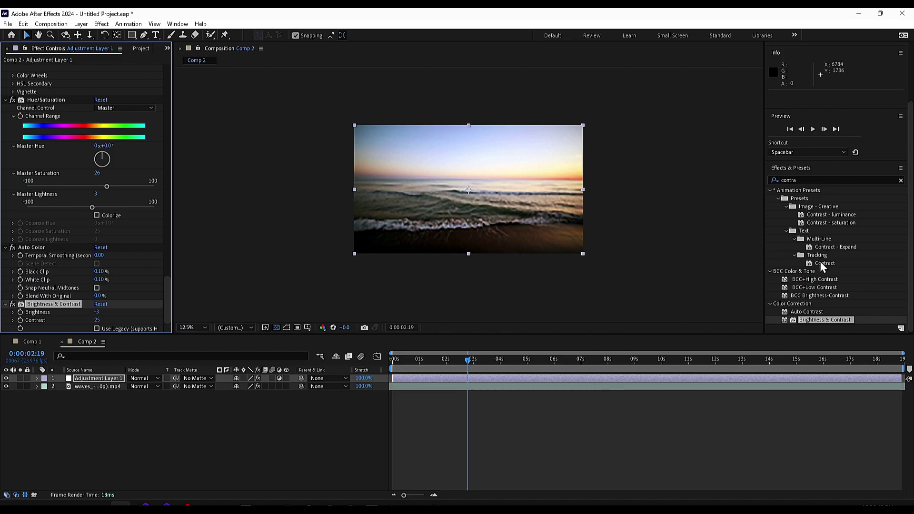
{"action": "left_click", "coordinate": [900, 181]}
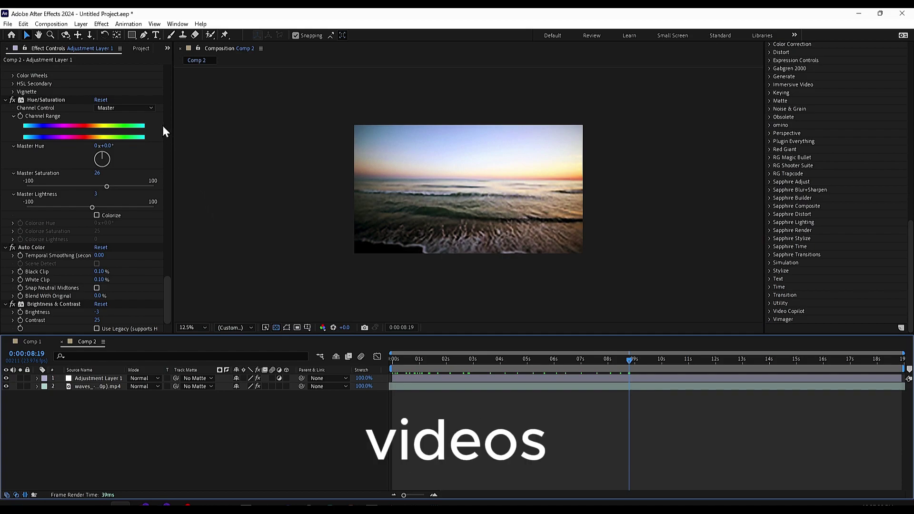
Add Comp 2 to the Render Queue with Ctrl+M.
{"action": "left_click", "coordinate": [51, 24]}
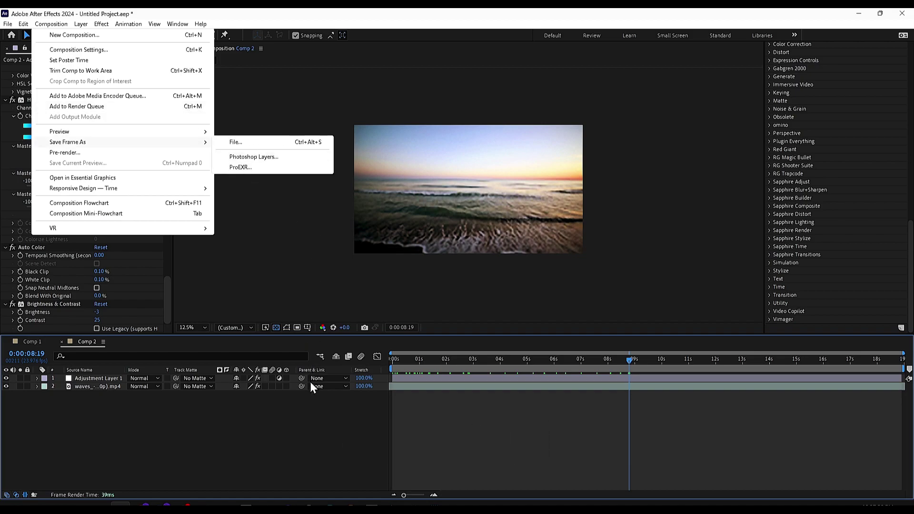
{"action": "left_click", "coordinate": [327, 388]}
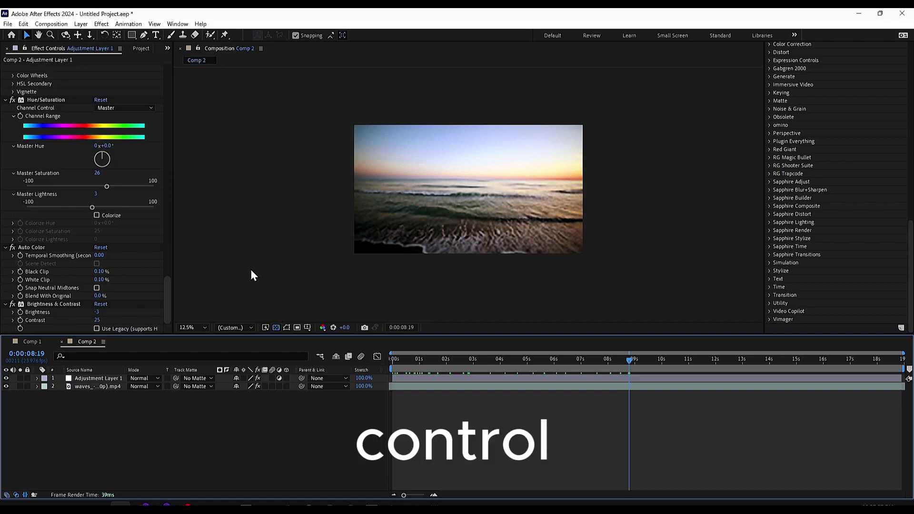
{"action": "key", "text": "ctrl+m"}
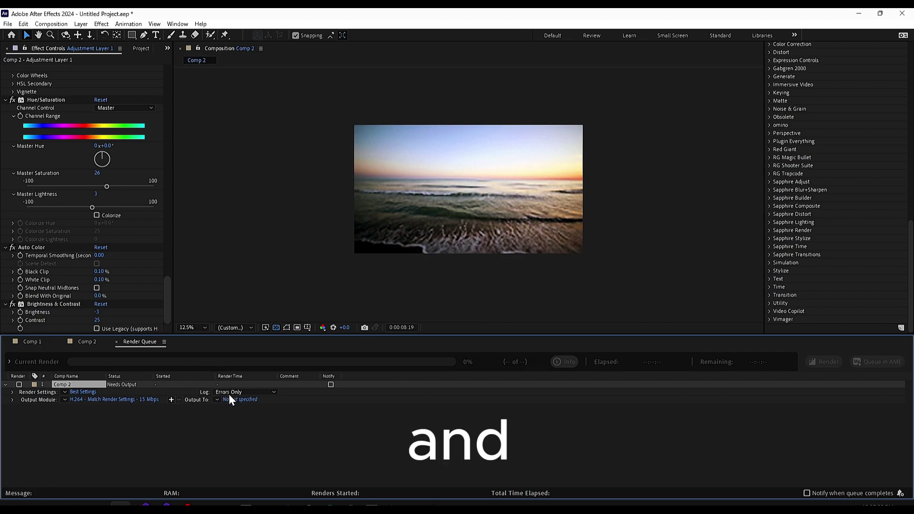
Review the Output To naming options and folder chooser, cancelling without choosing a location.
{"action": "left_click", "coordinate": [217, 401]}
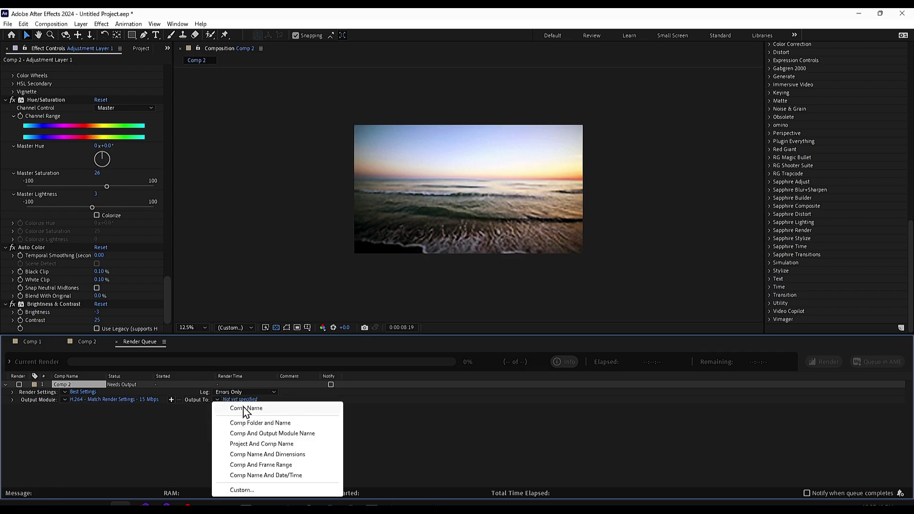
{"action": "left_click", "coordinate": [224, 410]}
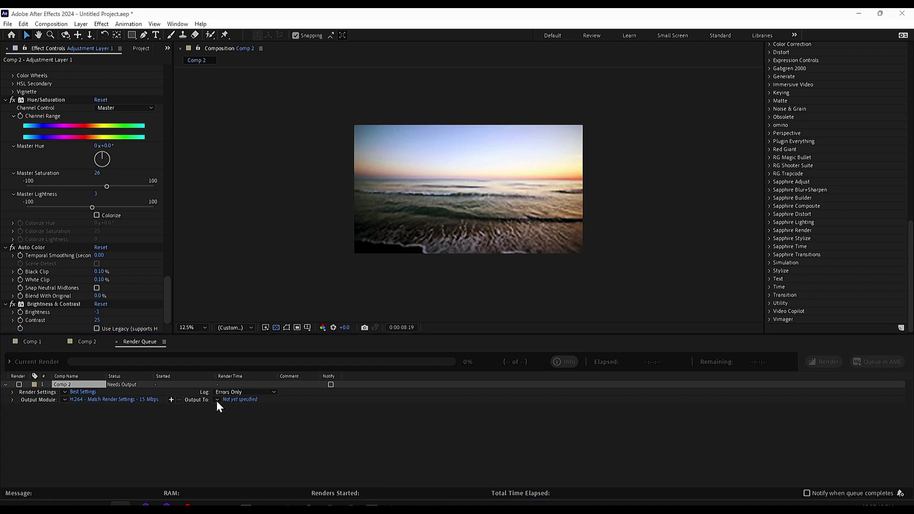
{"action": "left_click", "coordinate": [216, 401]}
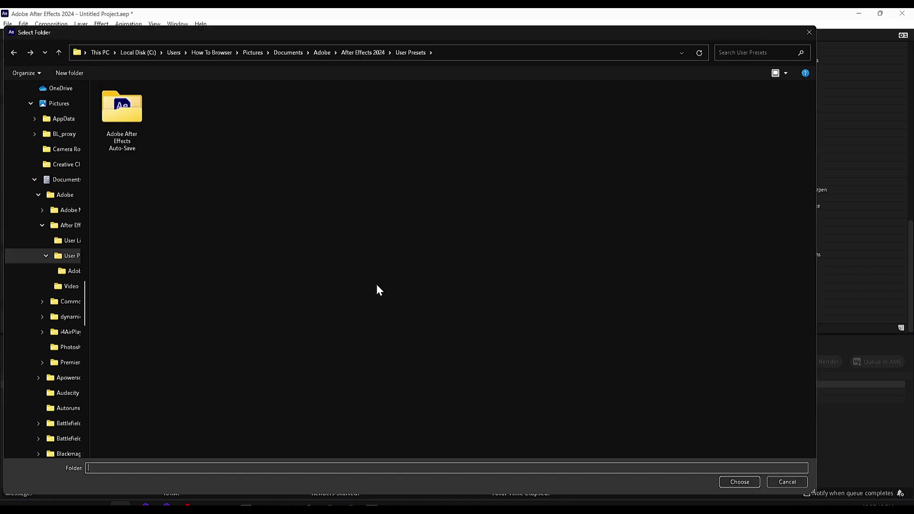
{"action": "left_click", "coordinate": [809, 33]}
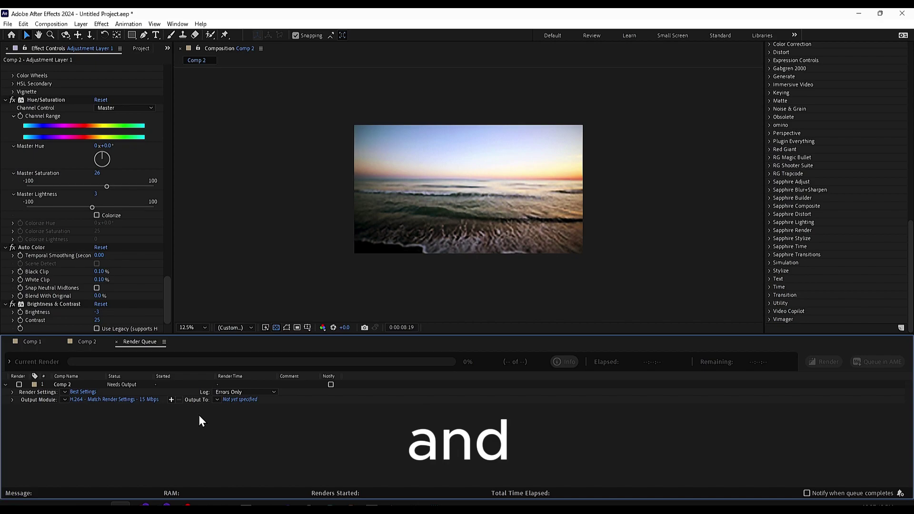
In Output Module settings, keep no post-render action and premultiplied color.
{"action": "left_click", "coordinate": [77, 401]}
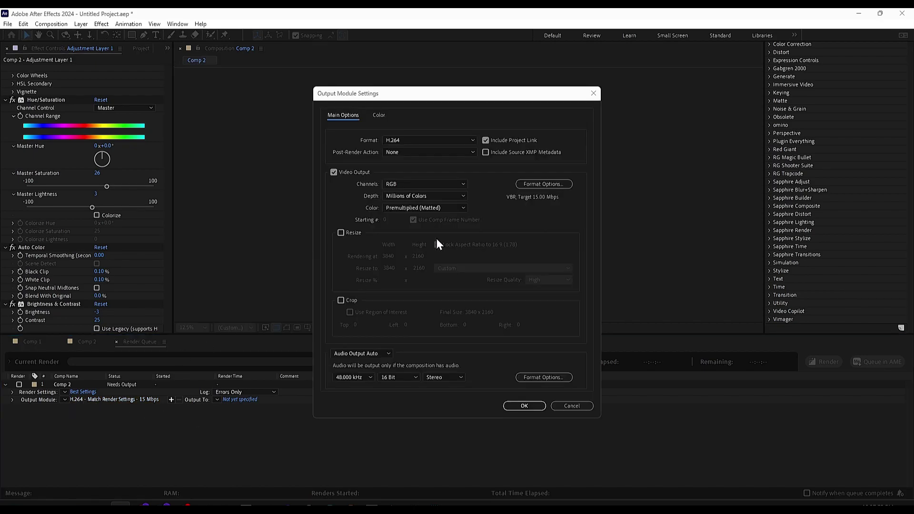
{"action": "left_click", "coordinate": [409, 152]}
{"action": "left_click", "coordinate": [408, 150]}
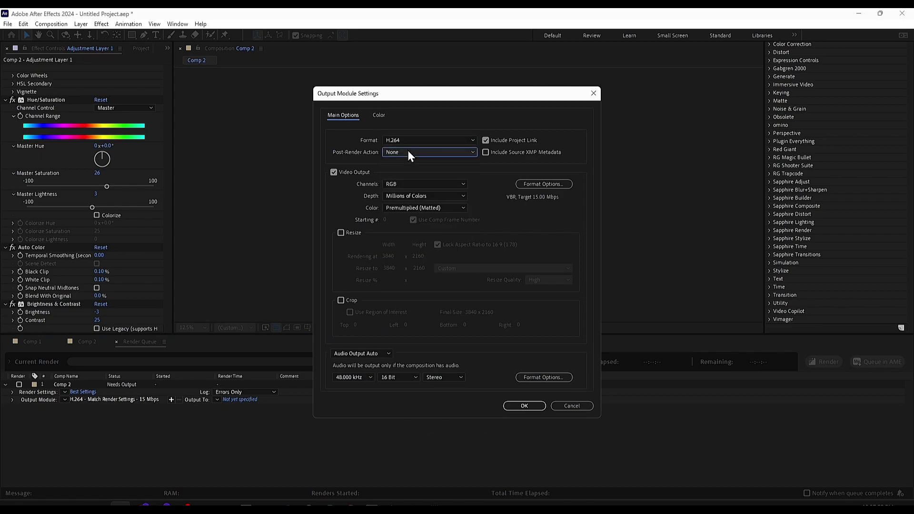
{"action": "left_click", "coordinate": [418, 193]}
{"action": "left_click", "coordinate": [424, 204]}
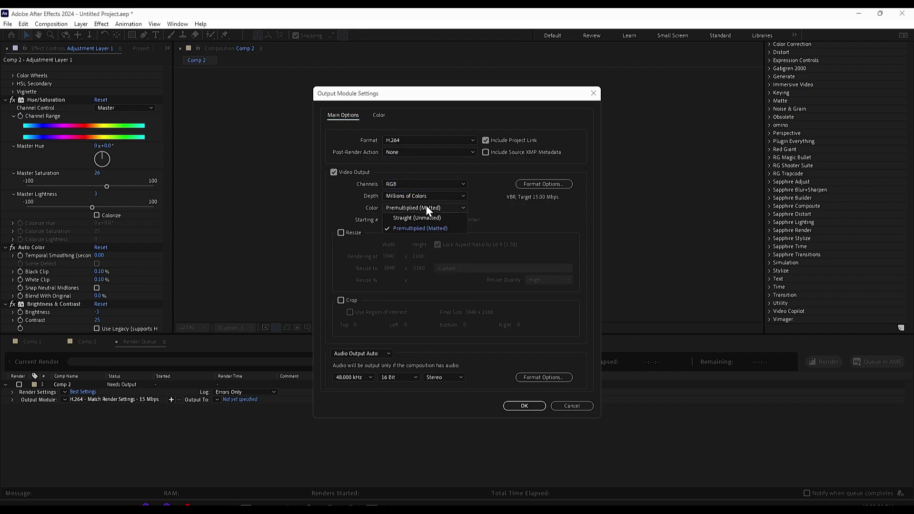
{"action": "left_click", "coordinate": [429, 226]}
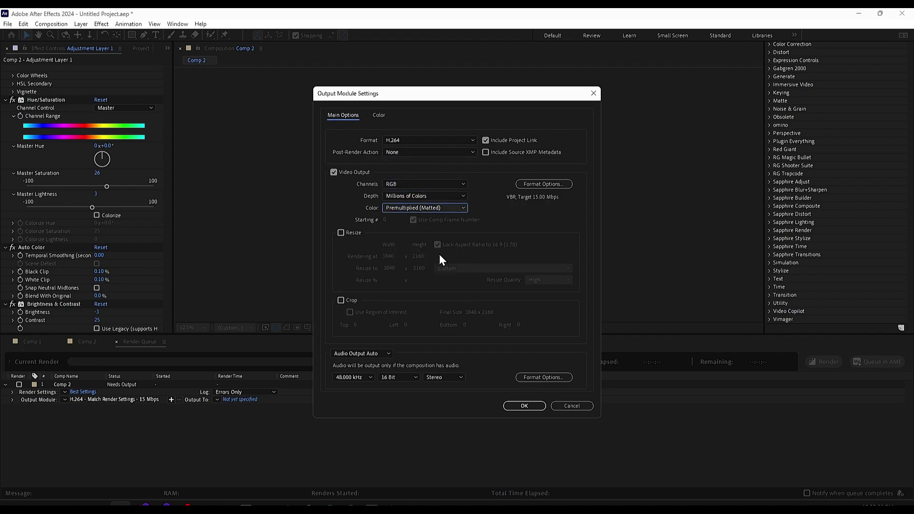
Check the resize presets, keeping the output at 3840×2160 with Resize off.
{"action": "left_click", "coordinate": [341, 234]}
{"action": "left_click", "coordinate": [464, 268]}
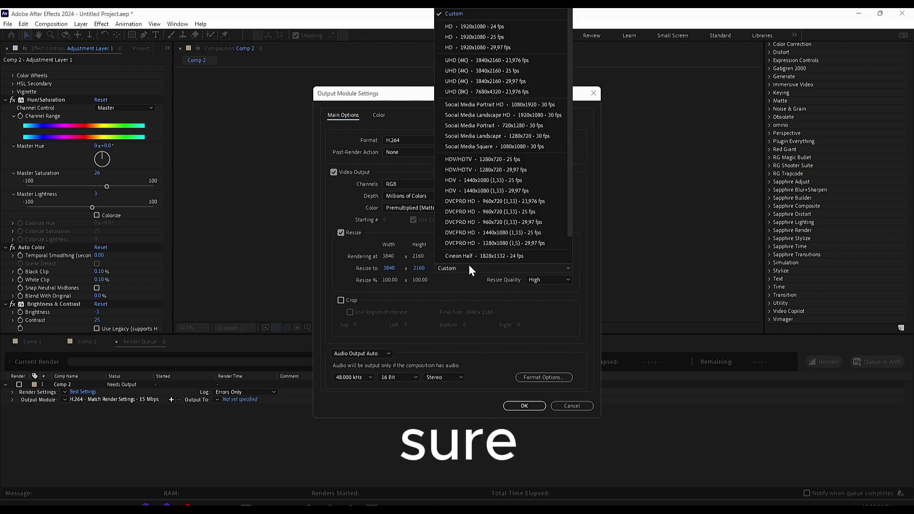
{"action": "left_click", "coordinate": [444, 257]}
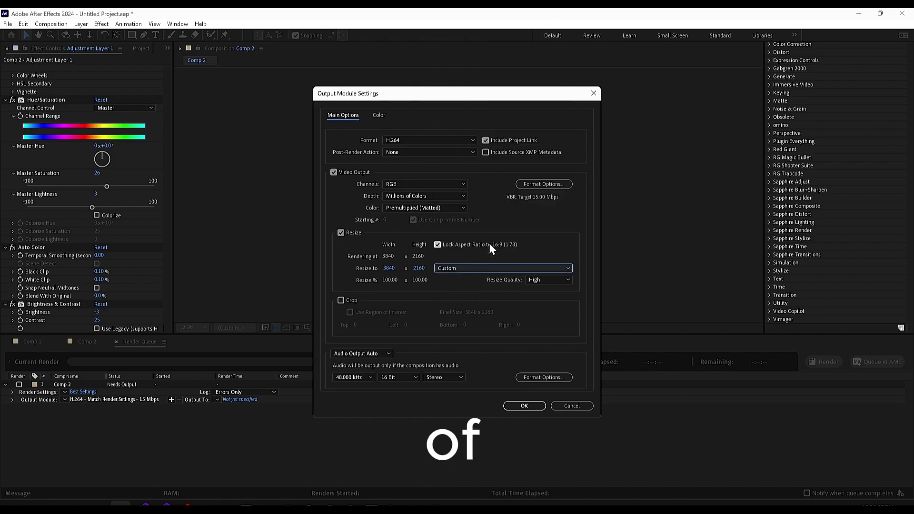
{"action": "left_click", "coordinate": [341, 233]}
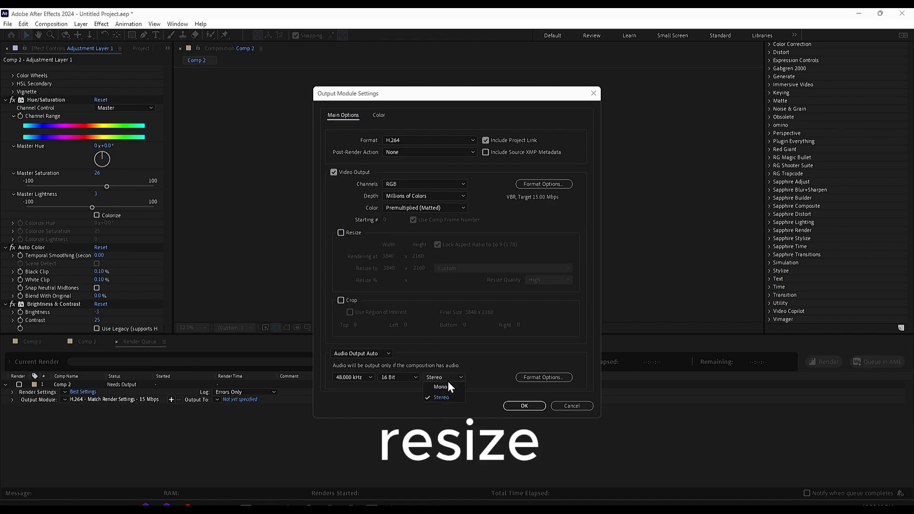
Keep 48 kHz audio and confirm the H.264 output module settings.
{"action": "left_click", "coordinate": [408, 379]}
{"action": "left_click", "coordinate": [362, 379]}
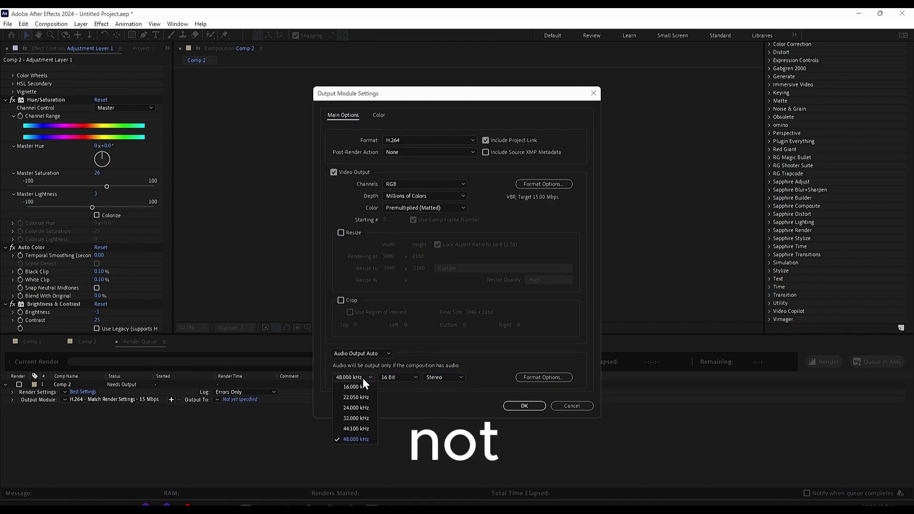
{"action": "left_click", "coordinate": [367, 430]}
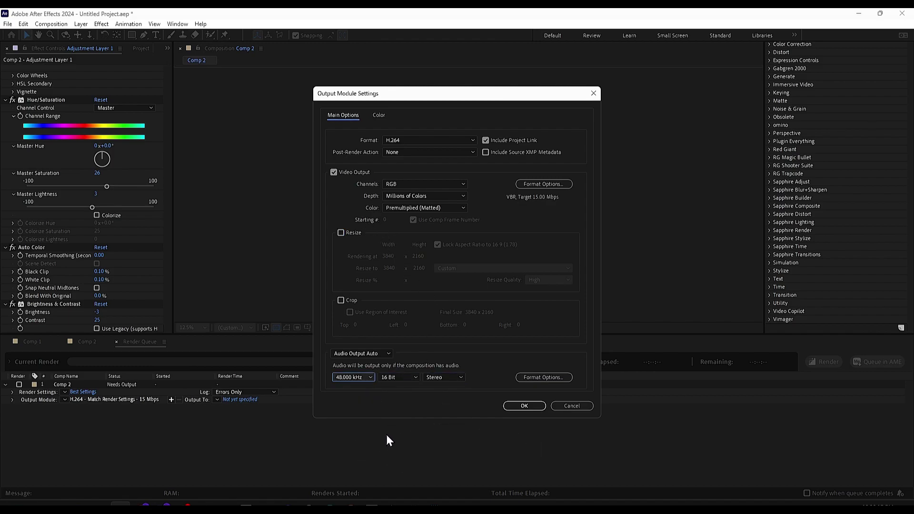
{"action": "left_click", "coordinate": [526, 407]}
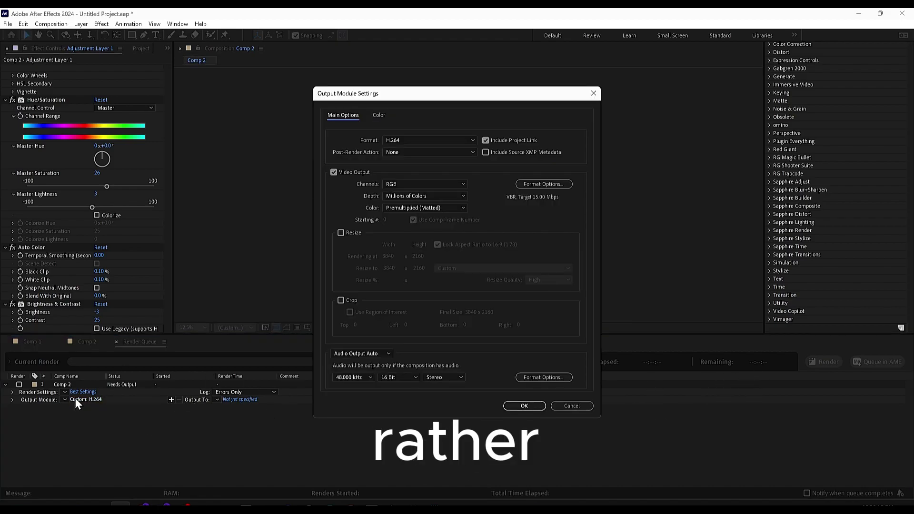
{"action": "left_click", "coordinate": [532, 406]}
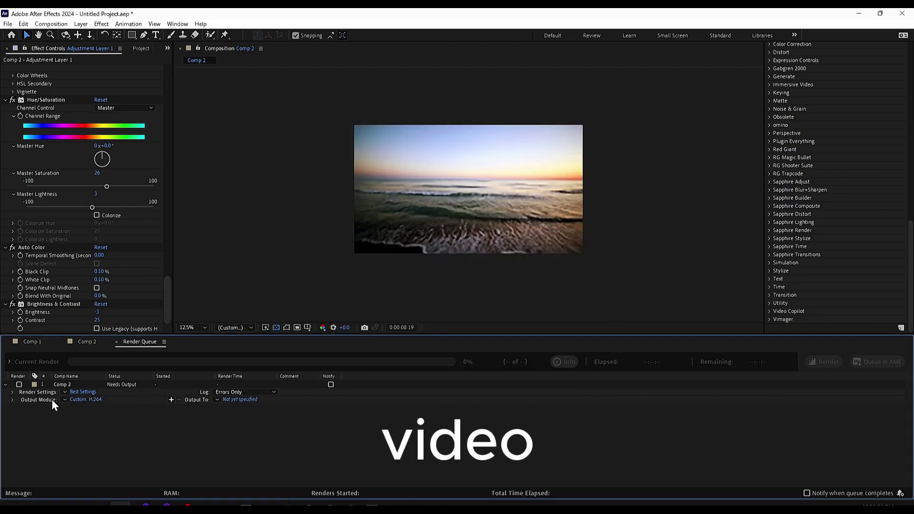
Verify Comp 2 render settings: Best quality, Full resolution, Read Only disk cache.
{"action": "left_click", "coordinate": [75, 392]}
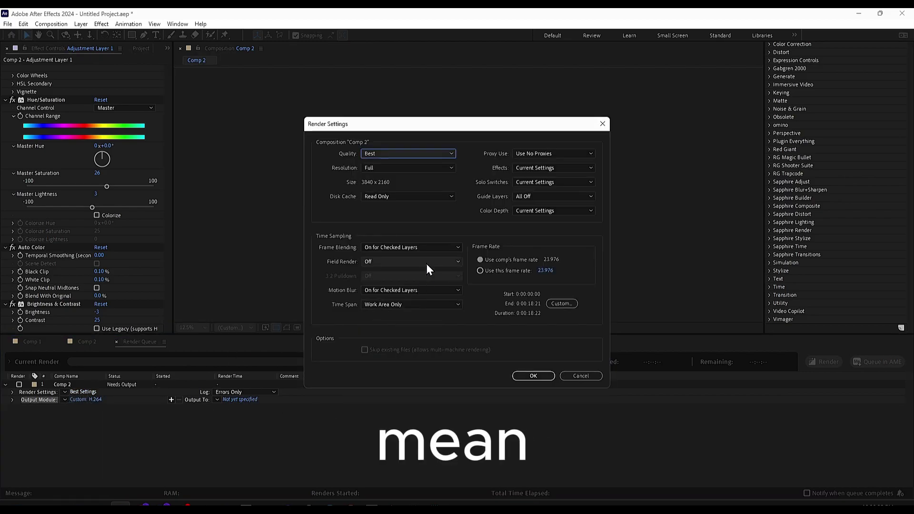
{"action": "left_click", "coordinate": [411, 154]}
{"action": "left_click", "coordinate": [385, 177]}
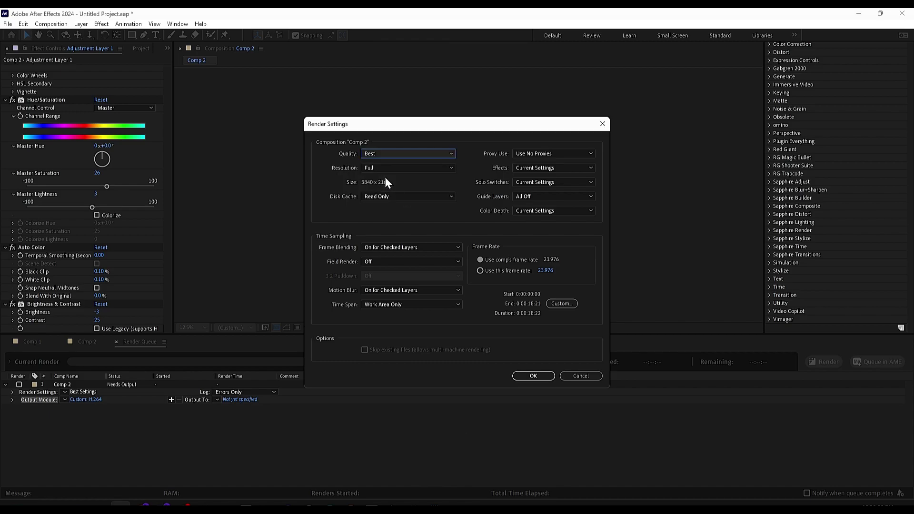
{"action": "left_click", "coordinate": [377, 171]}
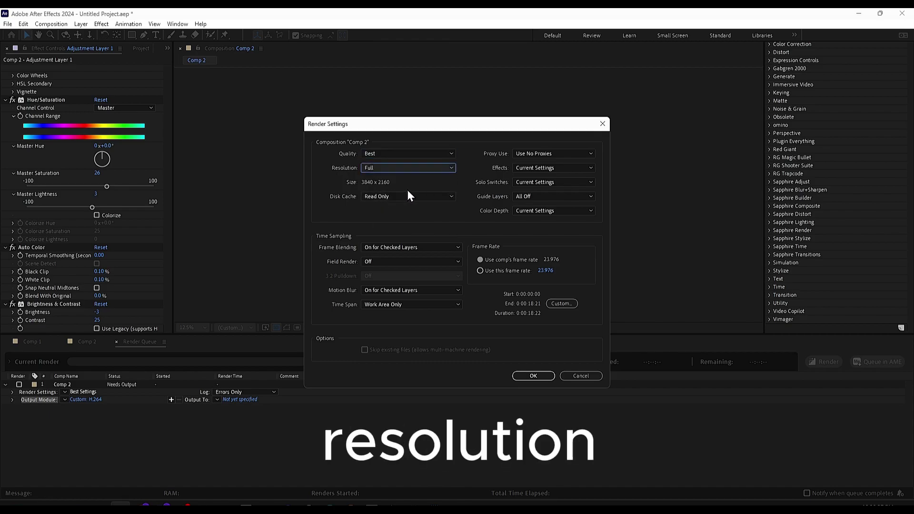
{"action": "left_click", "coordinate": [410, 197]}
{"action": "left_click", "coordinate": [397, 218]}
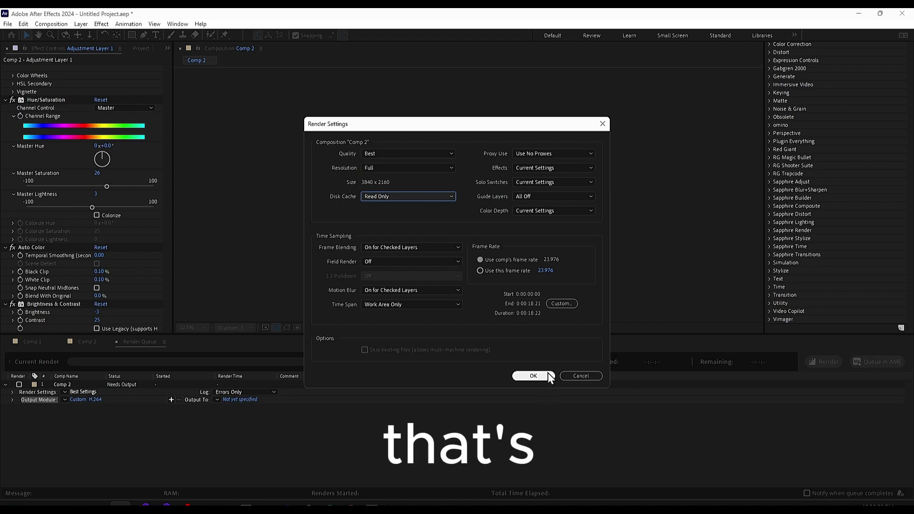
{"action": "left_click", "coordinate": [533, 376]}
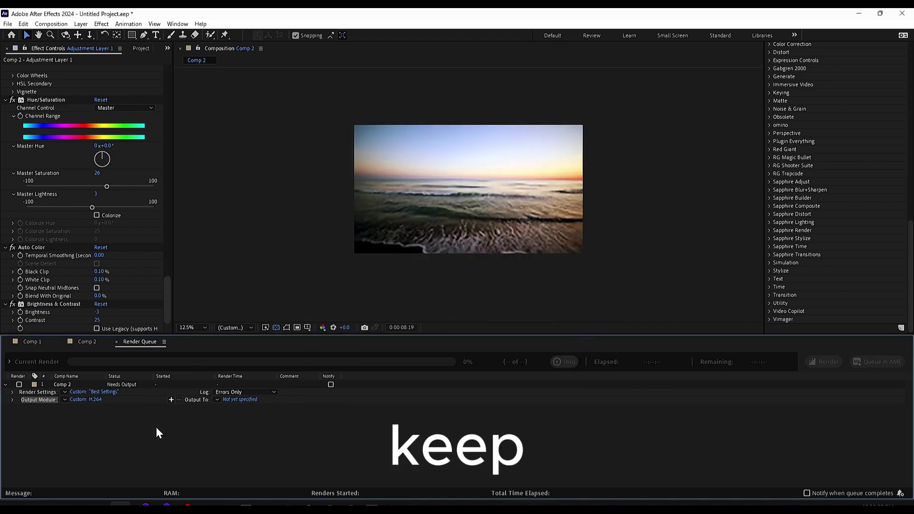
Maximize the Render Queue panel to fill the workspace with the ` key.
{"action": "key", "text": "grave"}
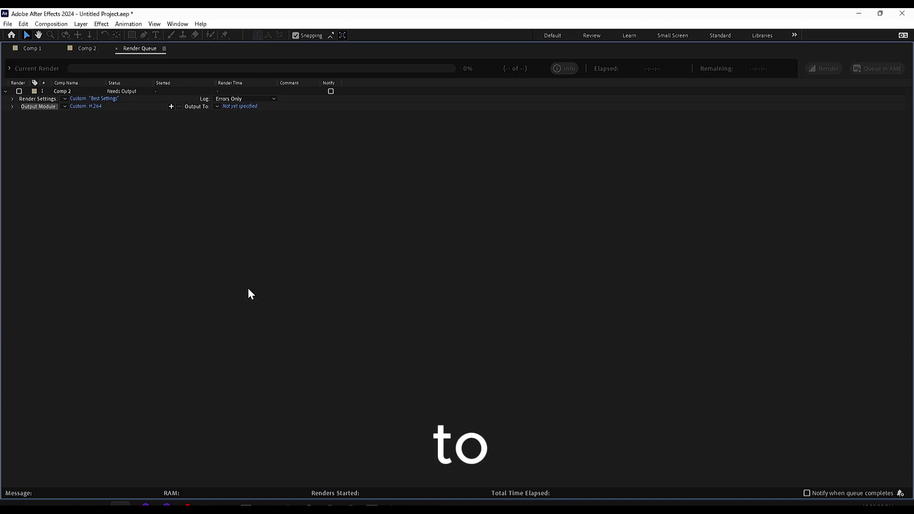